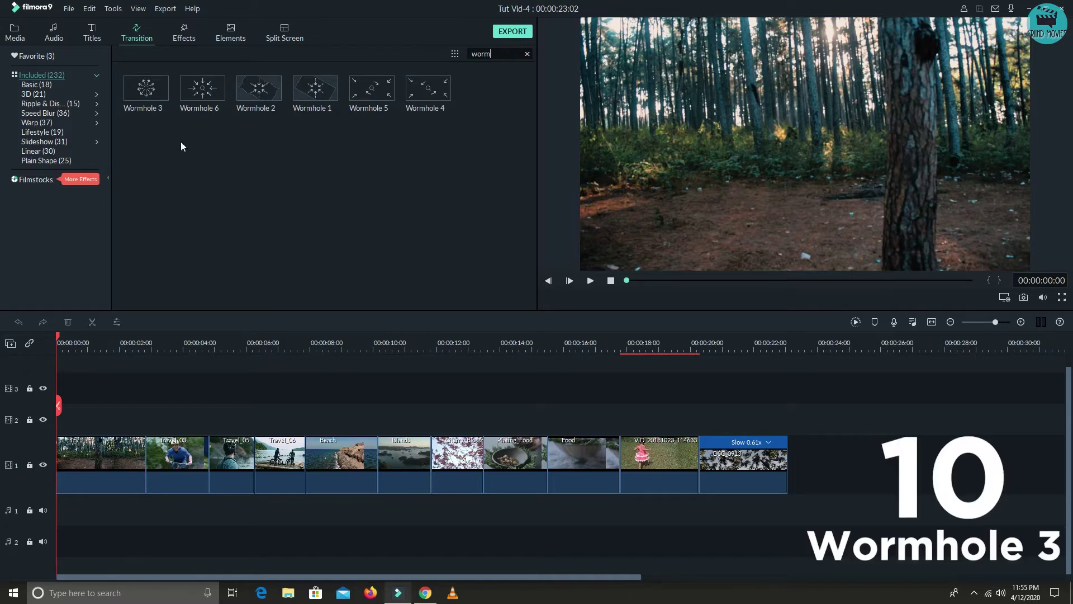
# - Add the Wormhole 3 transition between the first forest clip and Travel_03, and play it back
pyautogui.moveTo(154, 93); pyautogui.dragTo(139, 441)
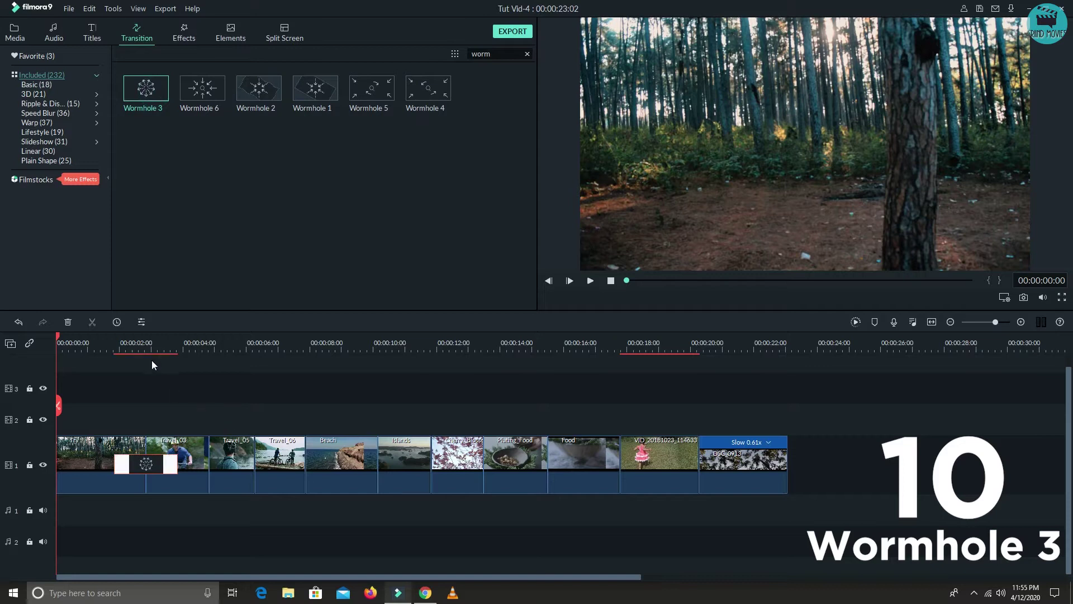
pyautogui.moveTo(57, 339); pyautogui.dragTo(122, 354)
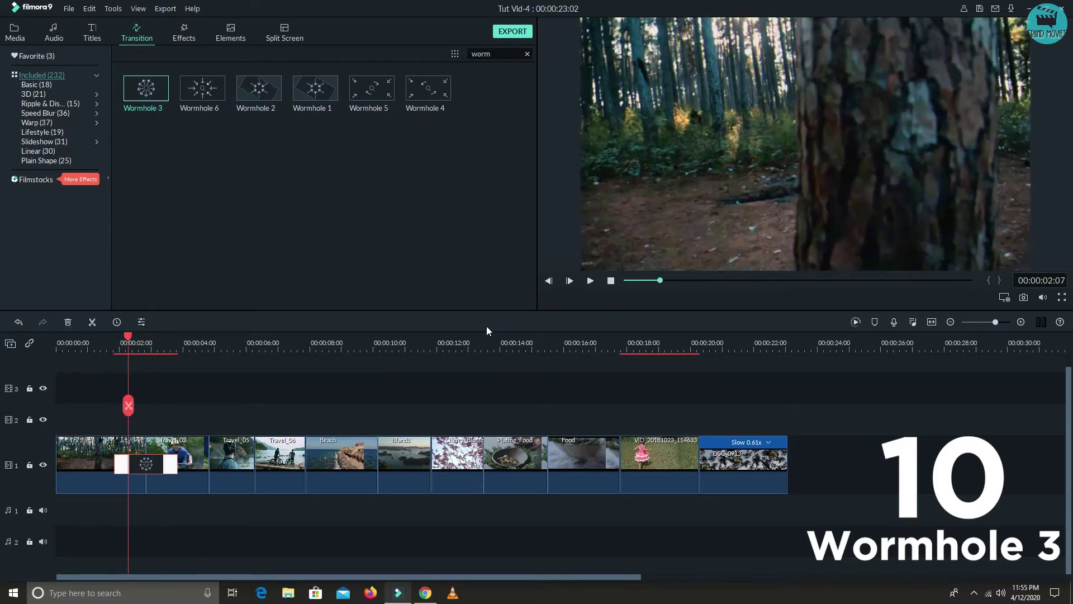
pyautogui.click(591, 280)
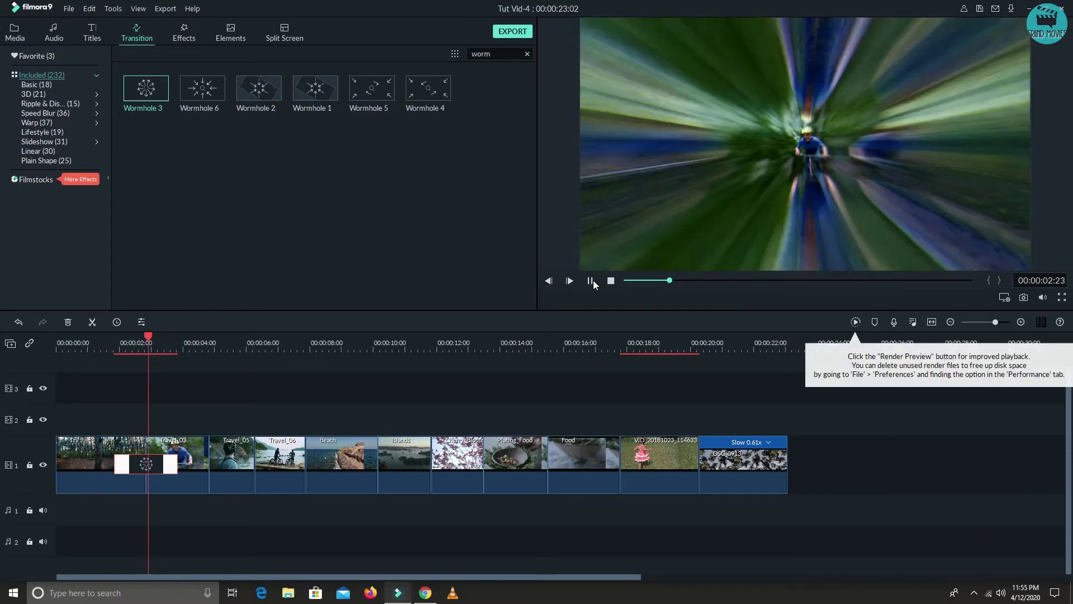
pyautogui.click(160, 344)
pyautogui.press('space')
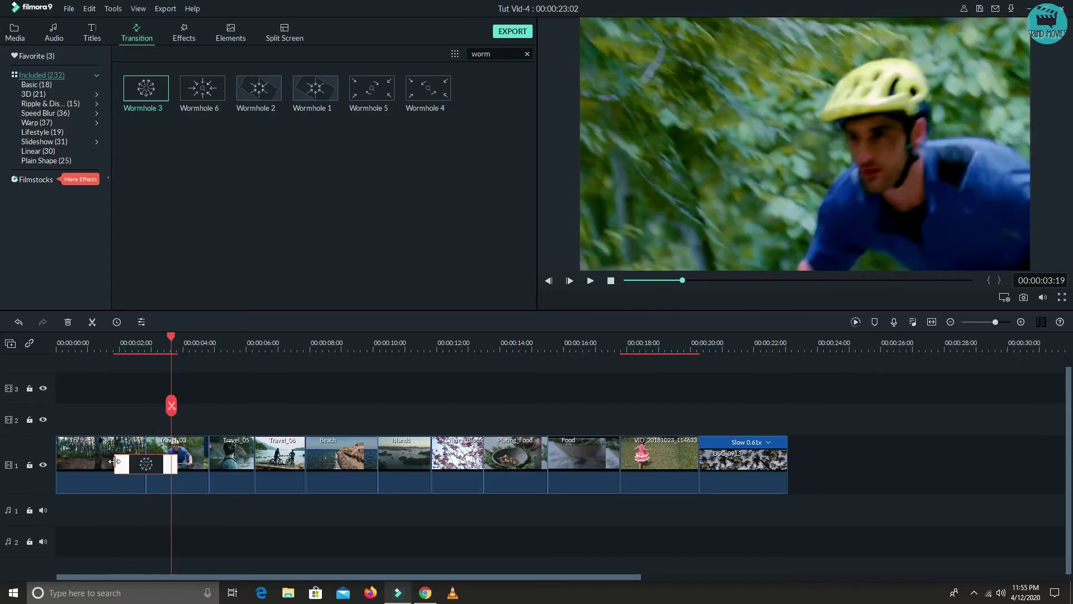
# - Shorten the Wormhole 3 transition on the timeline and play it back from just before its start
pyautogui.click(116, 463)
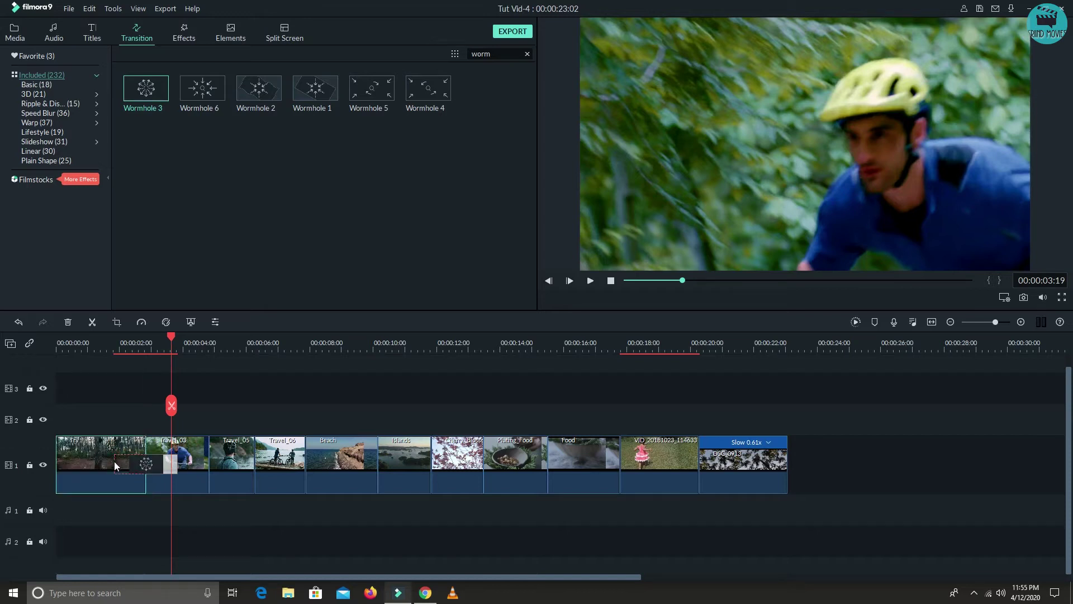
pyautogui.click(118, 463)
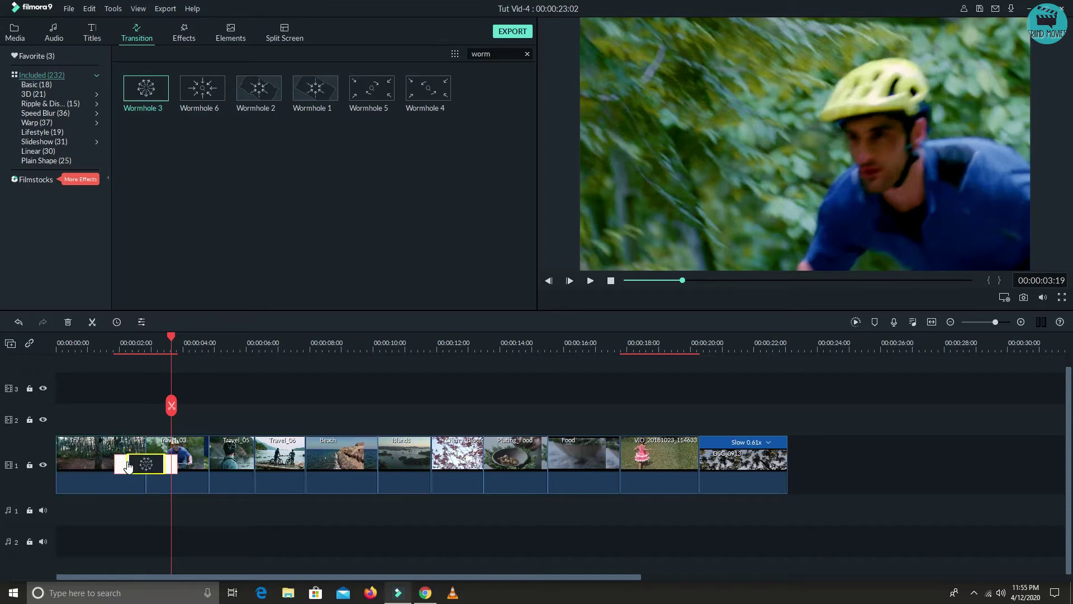
pyautogui.moveTo(169, 338); pyautogui.dragTo(123, 346)
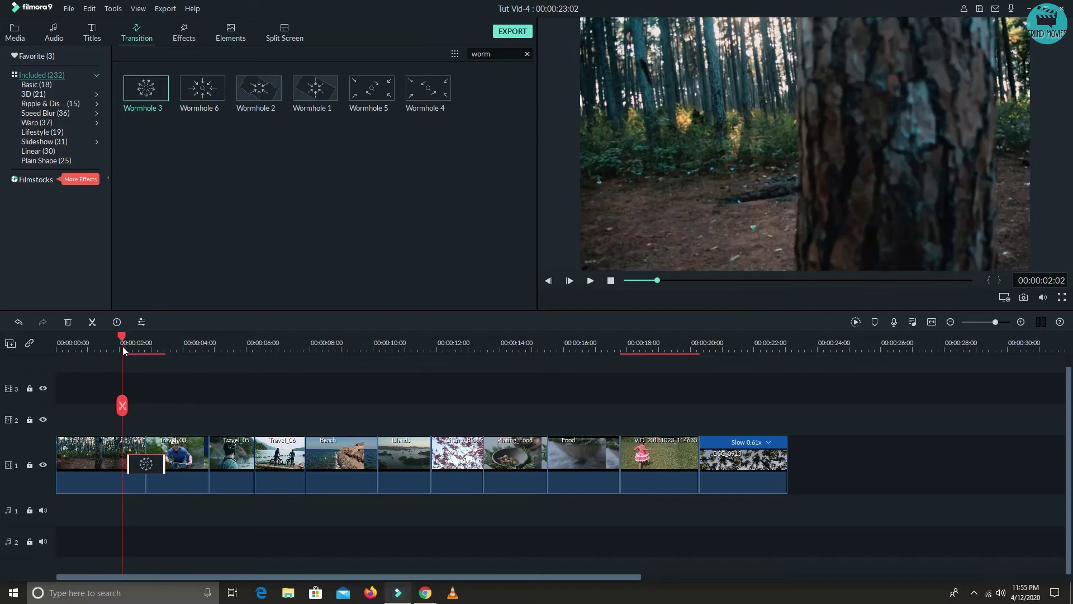
pyautogui.click(590, 281)
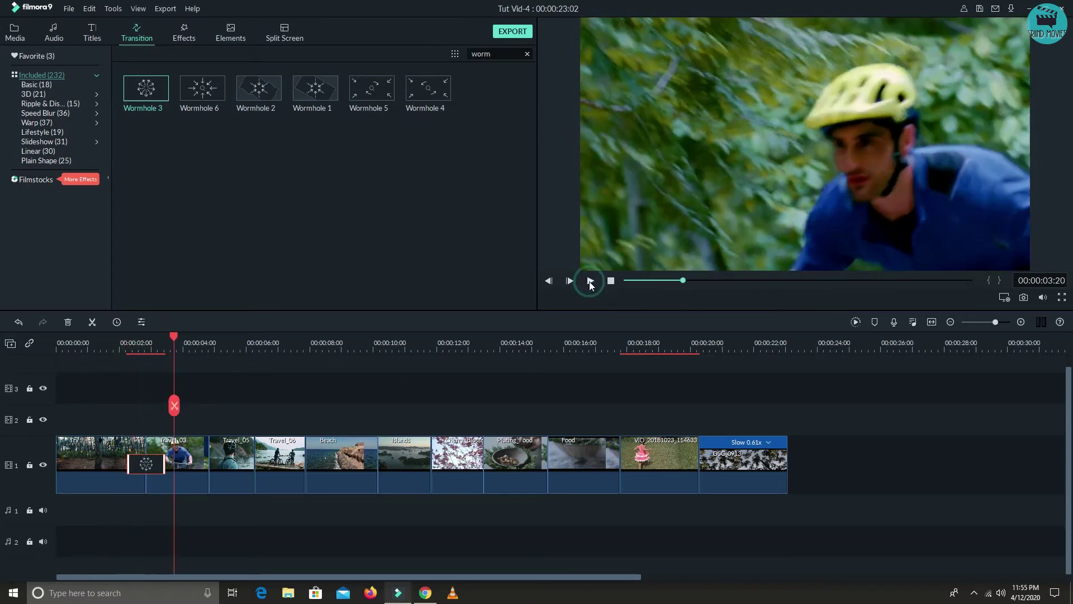
pyautogui.click(589, 281)
# - Find Warp Zoom 1 with the search "warp", place it shortened between Travel_03 and Travel_05, and preview it
pyautogui.click(527, 54)
pyautogui.write('warp')
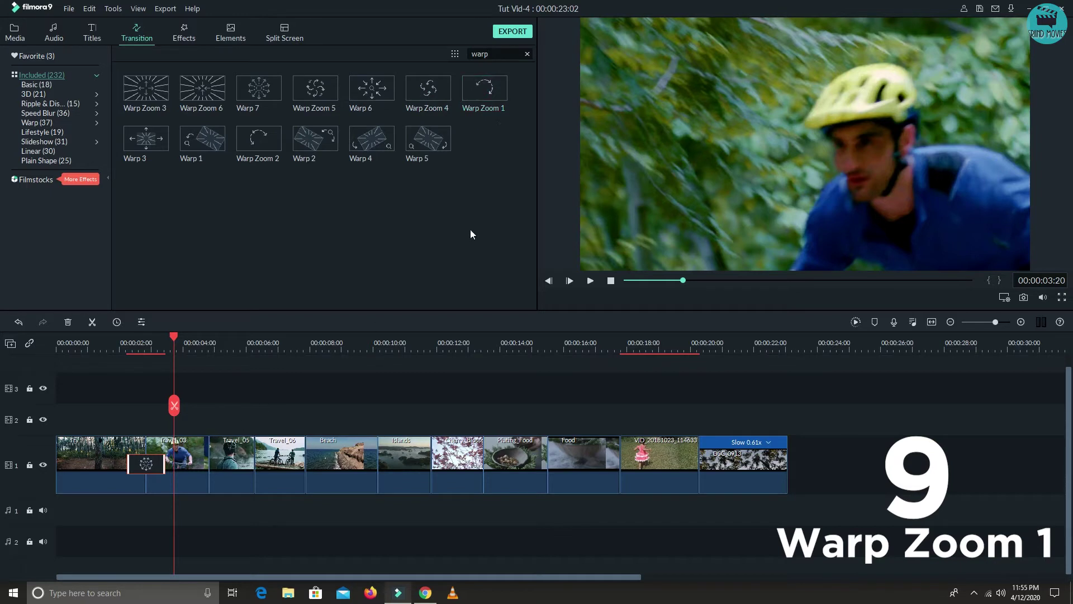
pyautogui.moveTo(495, 96); pyautogui.dragTo(195, 460)
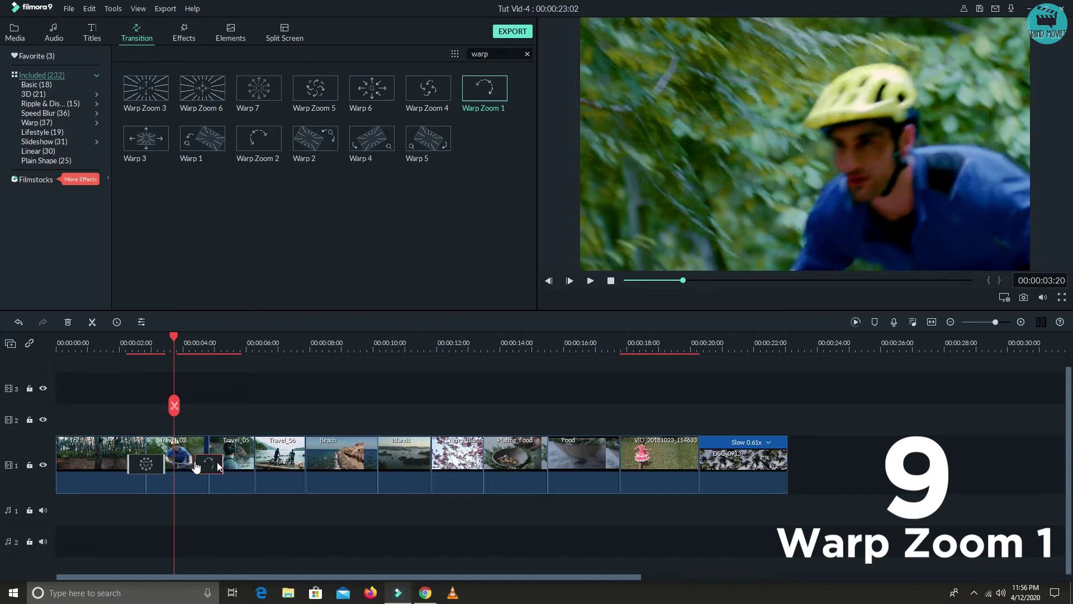
pyautogui.click(590, 279)
pyautogui.click(591, 280)
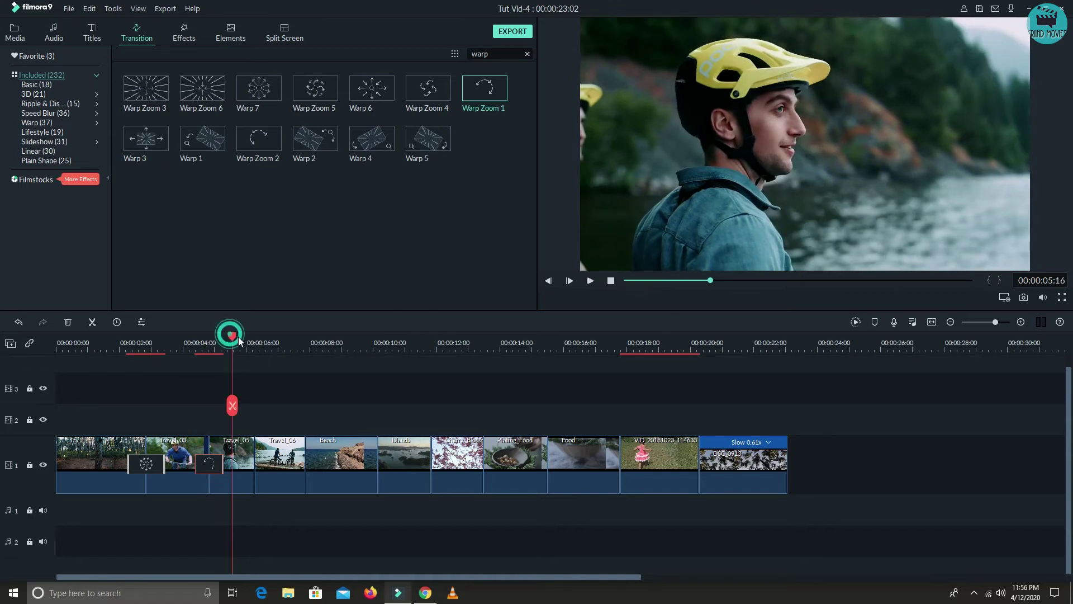
pyautogui.moveTo(238, 338); pyautogui.dragTo(242, 340)
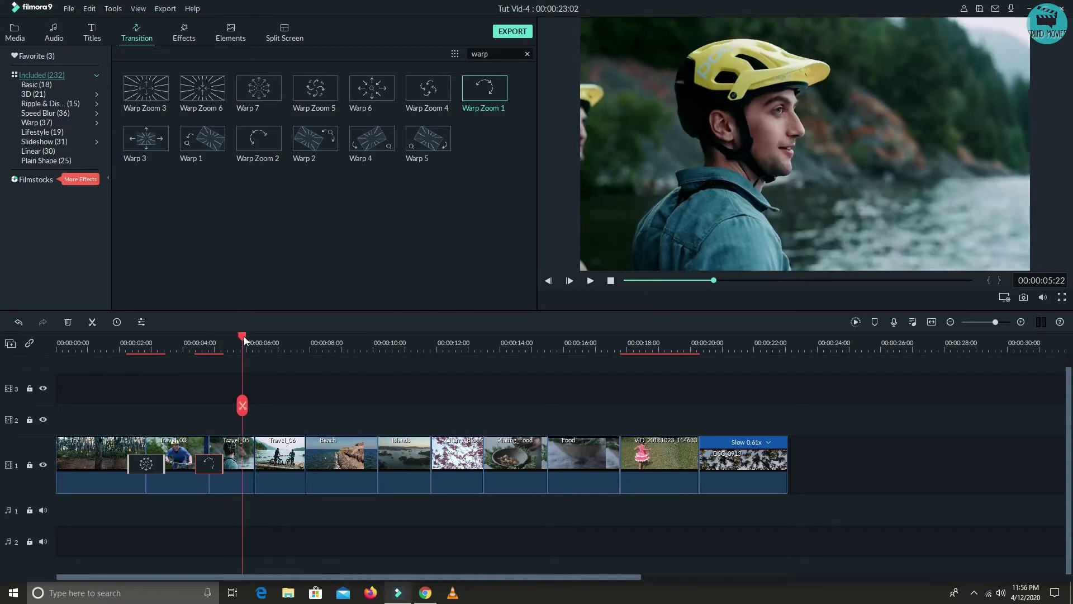
# - Find Simple Roll 10 with the search "simple", place it shortened between Travel_05 and Travel_06, and preview it
pyautogui.click(526, 55)
pyautogui.write('s')
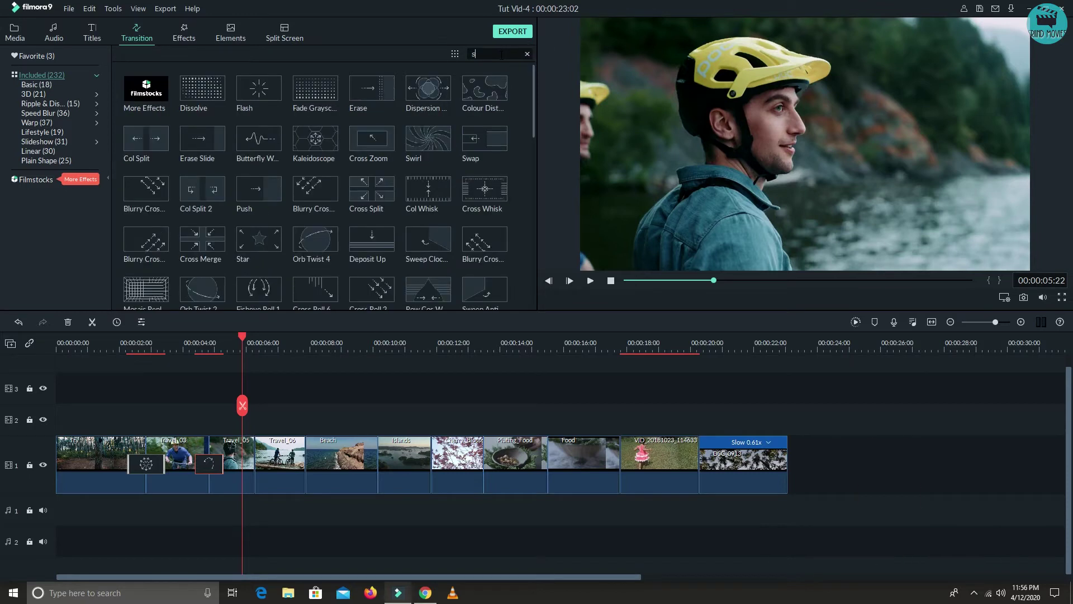
pyautogui.write('lmple')
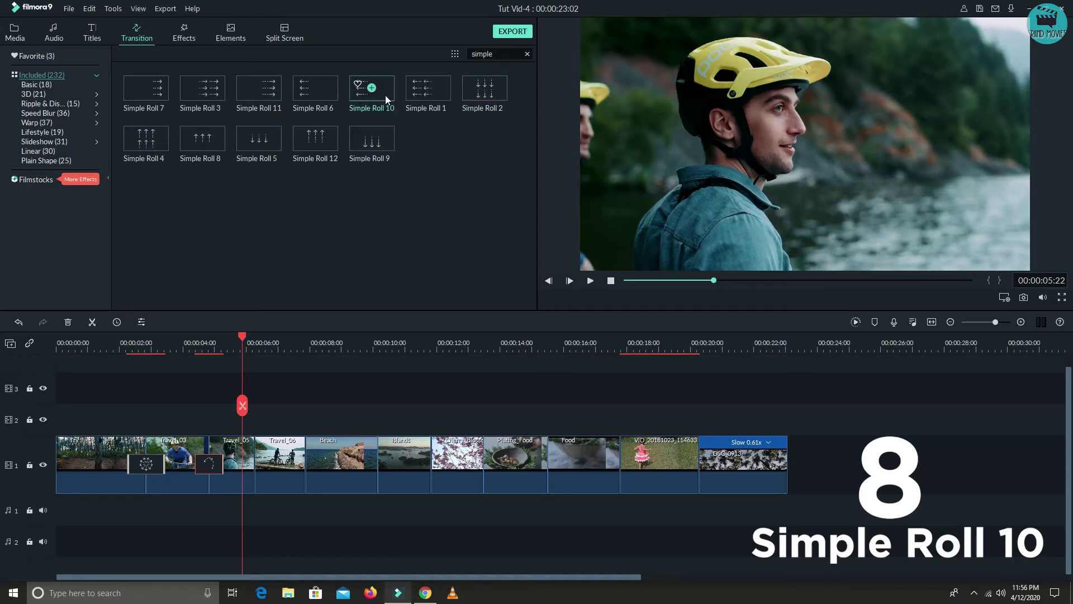
pyautogui.moveTo(384, 95); pyautogui.dragTo(230, 466)
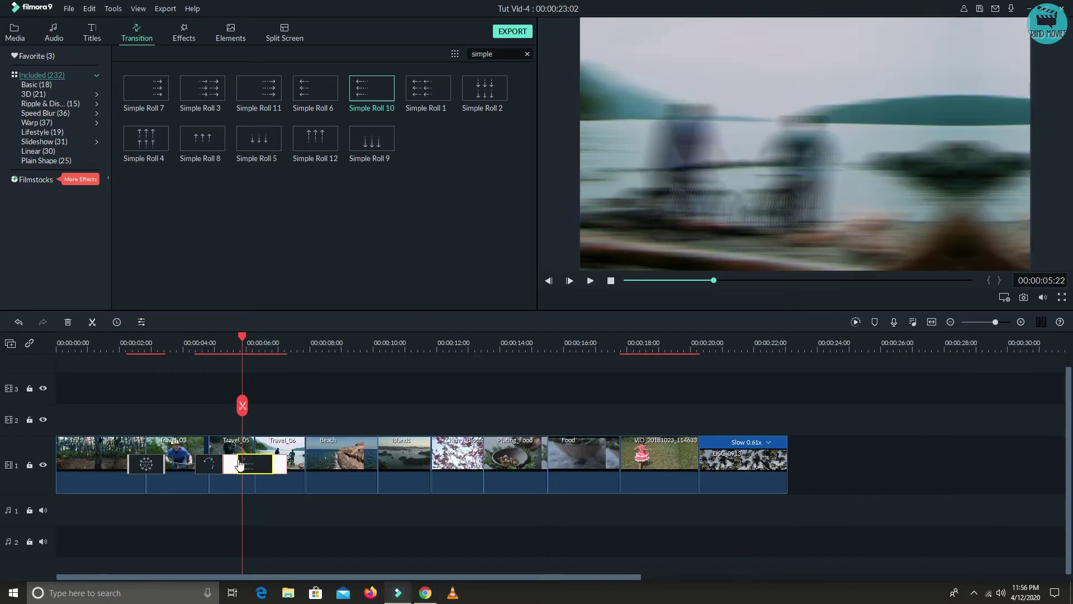
pyautogui.click(227, 340)
pyautogui.click(590, 280)
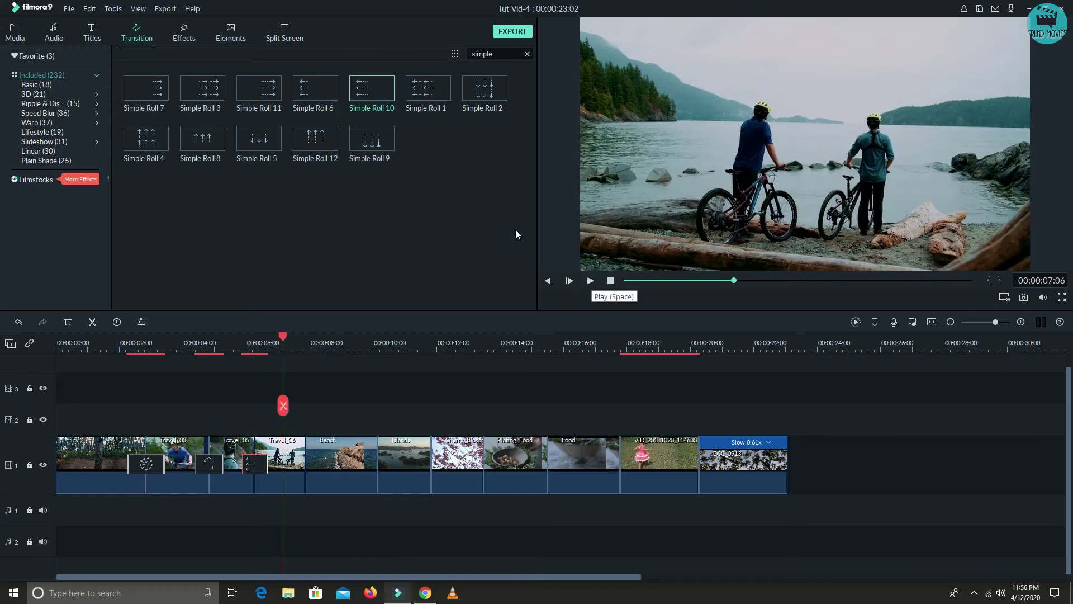
# - Find Orb 1 with the search "orb", place it shortened between Travel_06 and Beach, and preview it
pyautogui.click(527, 54)
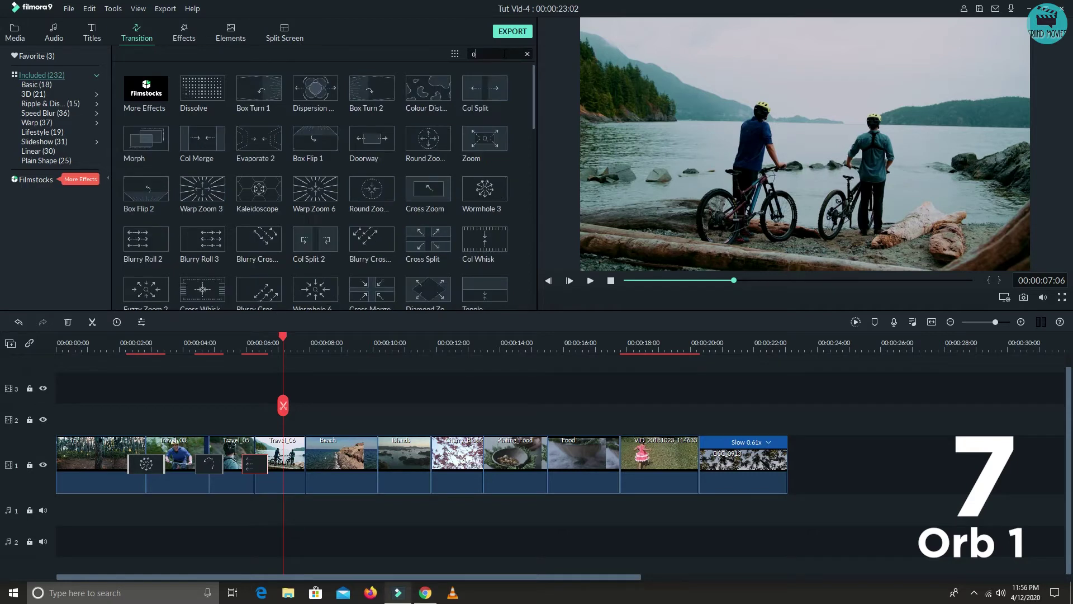
pyautogui.write('orb')
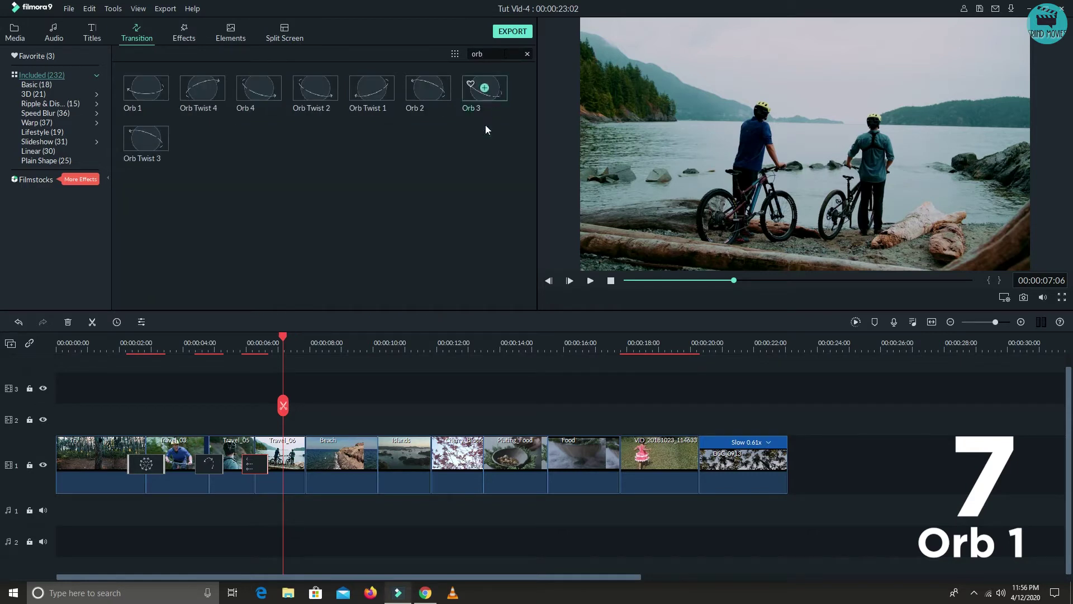
pyautogui.moveTo(154, 95); pyautogui.dragTo(308, 453)
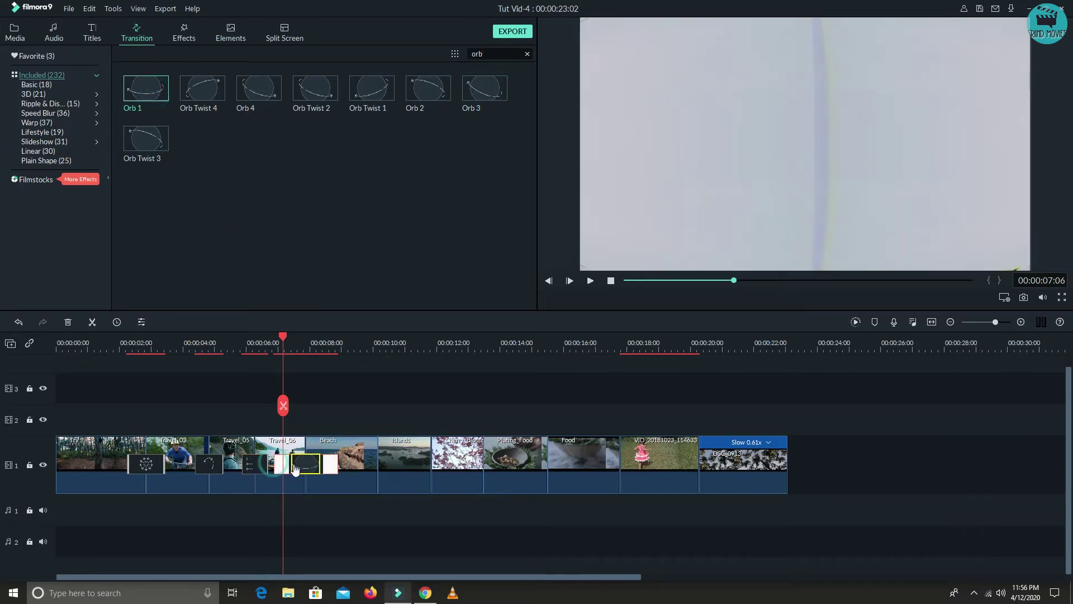
pyautogui.click(294, 468)
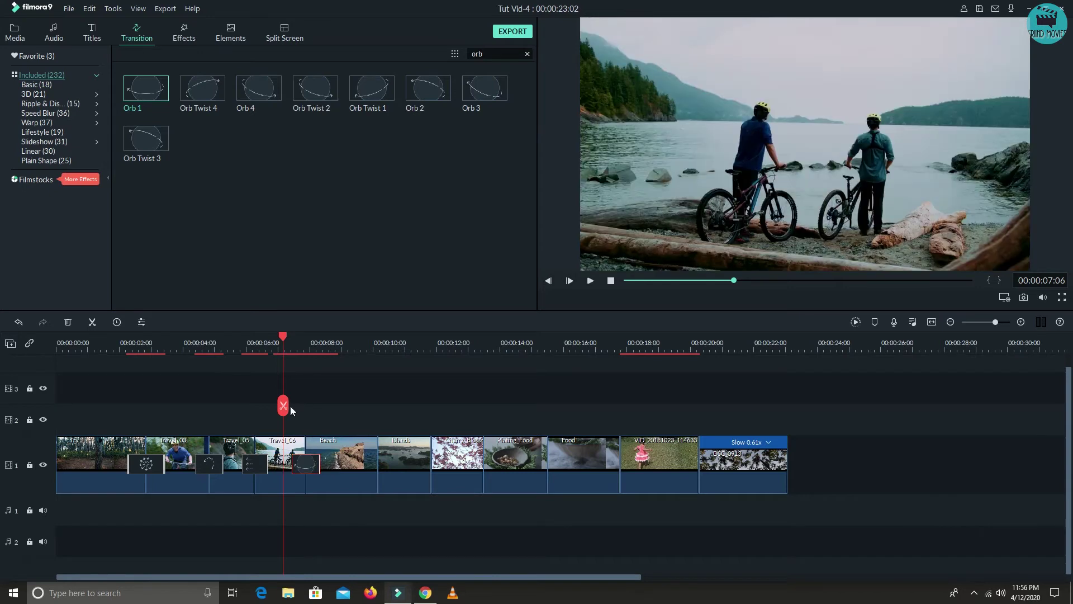
pyautogui.moveTo(282, 337); pyautogui.dragTo(275, 346)
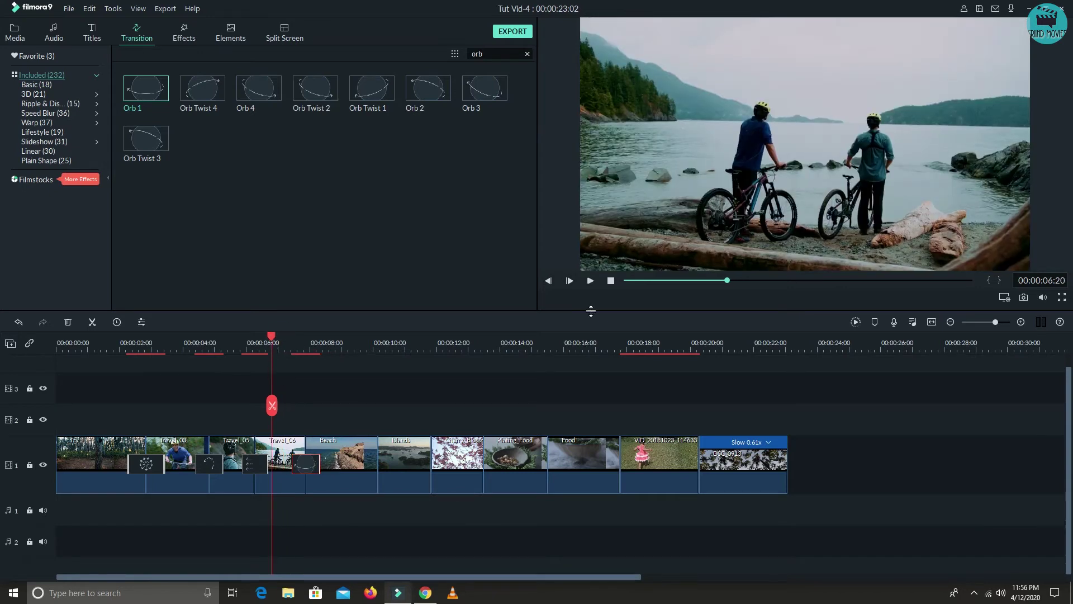
pyautogui.click(590, 281)
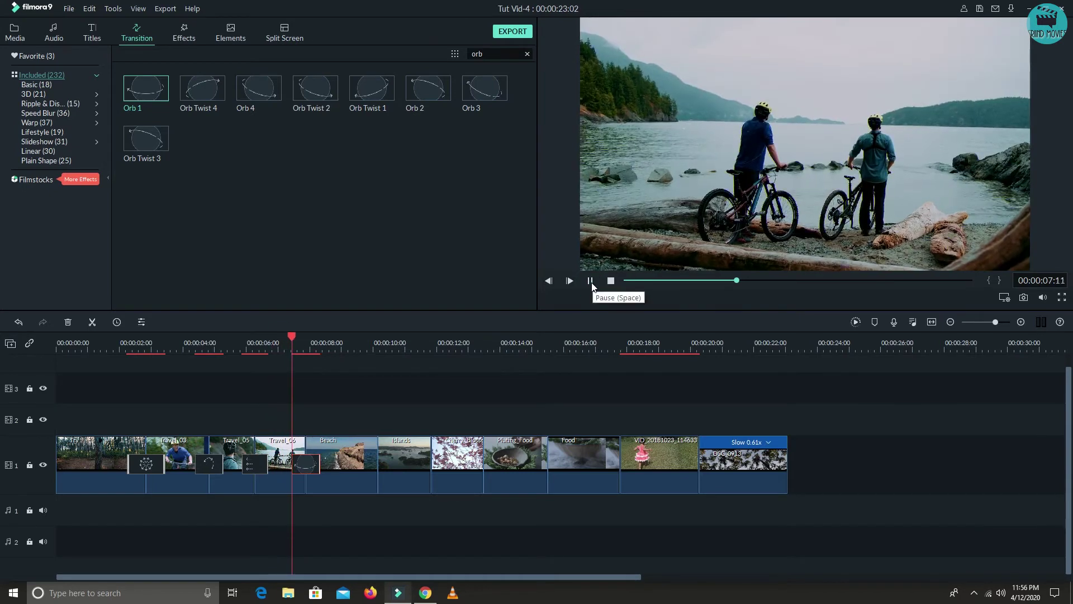
pyautogui.click(590, 281)
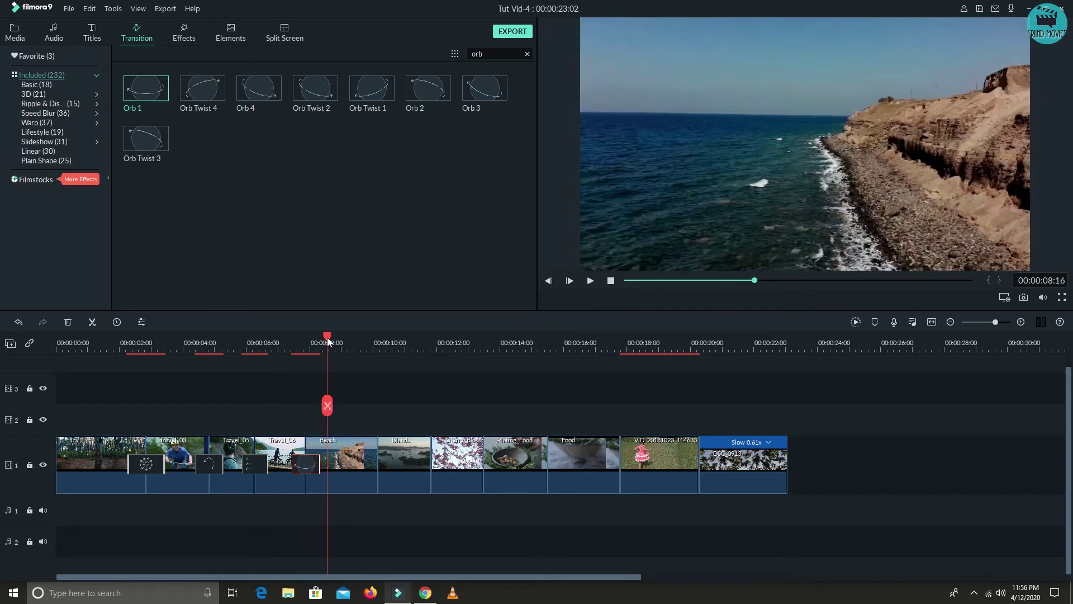
# - Lengthen the Orb 1 transition between Travel_06 and Beach slightly and replay that section
pyautogui.moveTo(328, 342); pyautogui.dragTo(280, 342)
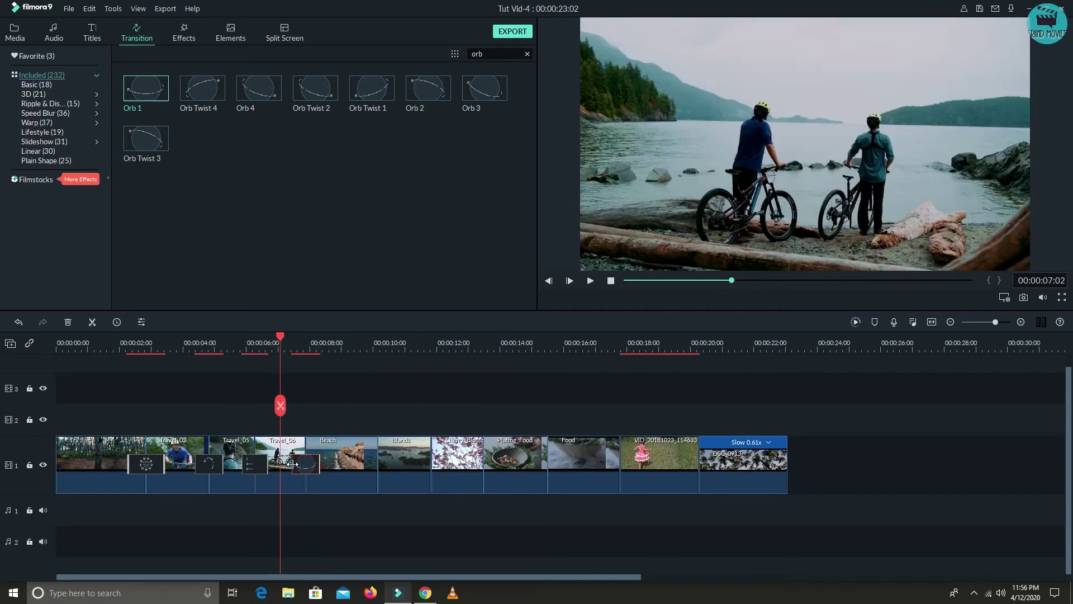
pyautogui.moveTo(292, 463); pyautogui.dragTo(287, 463)
pyautogui.moveTo(278, 342); pyautogui.dragTo(257, 342)
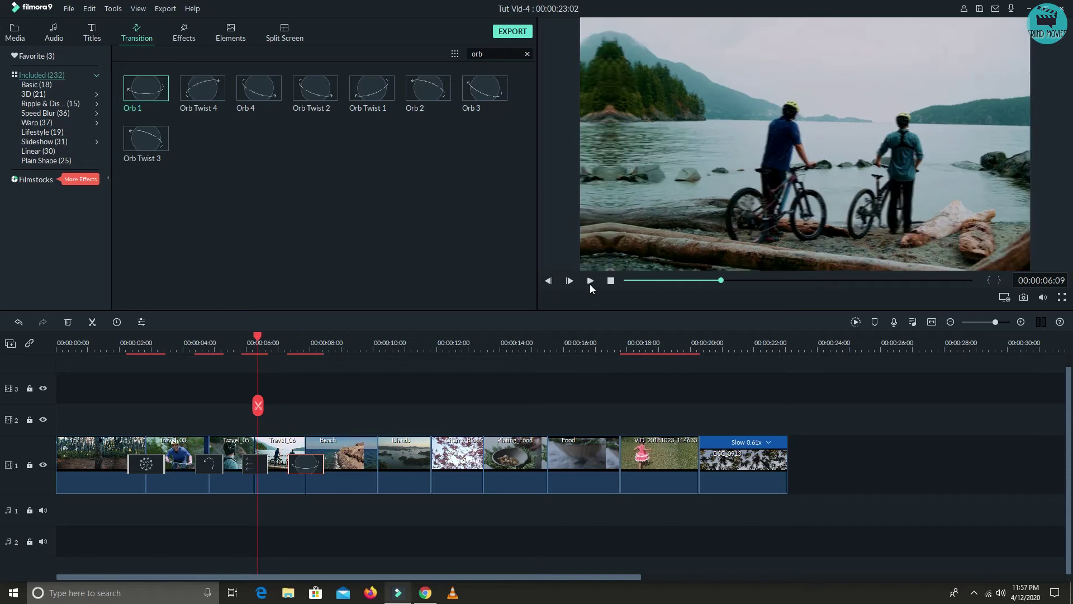
pyautogui.click(590, 281)
pyautogui.click(590, 281)
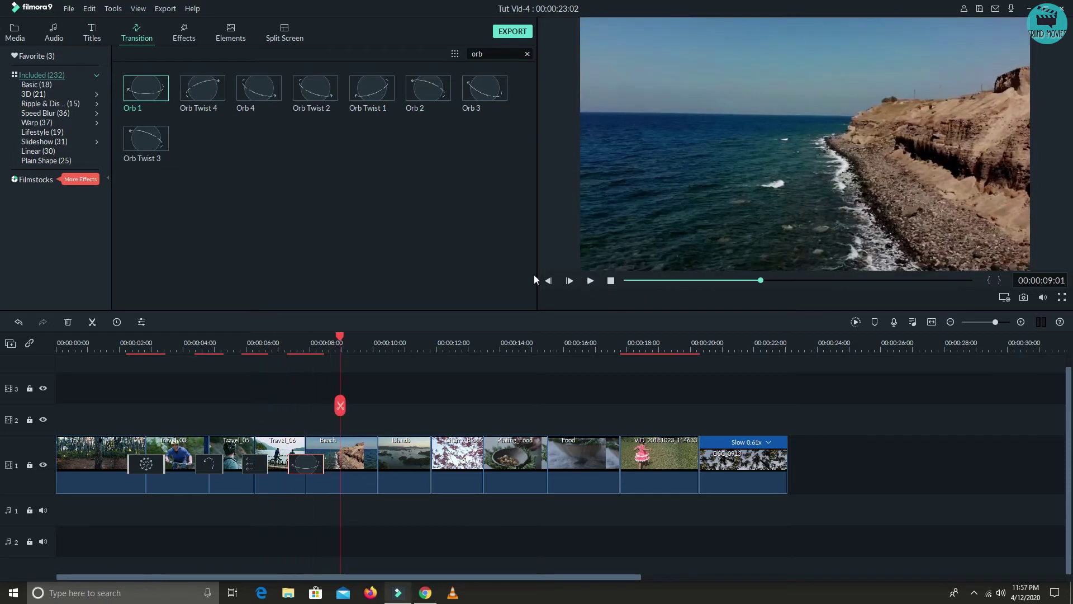
# - Find Whirl 1 with the search "whirl", place it shortened between Beach and Islands, and preview it
pyautogui.click(527, 54)
pyautogui.write('whi')
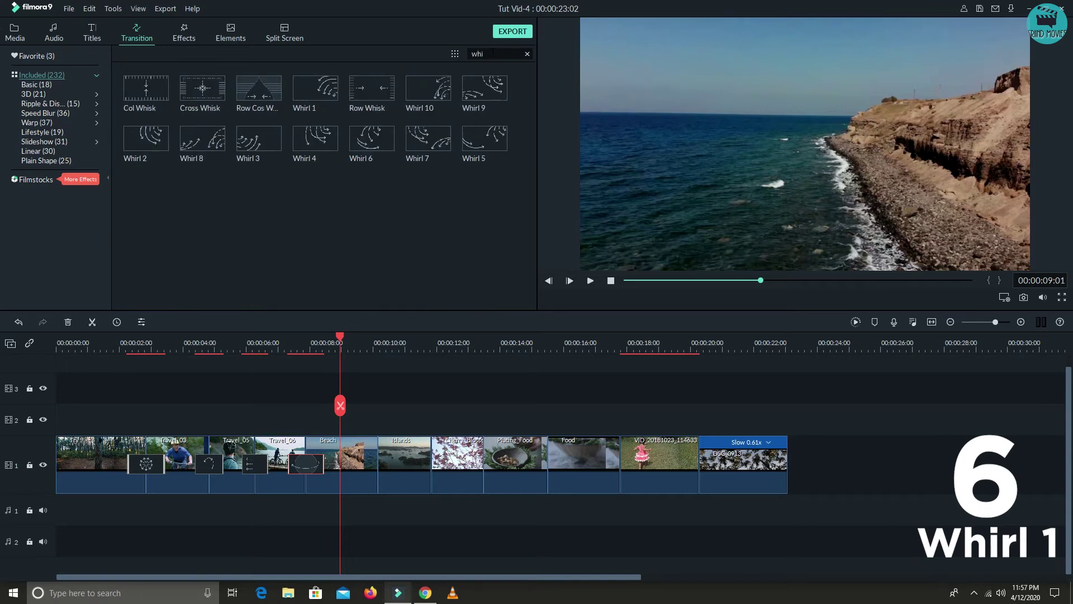
pyautogui.write('rl')
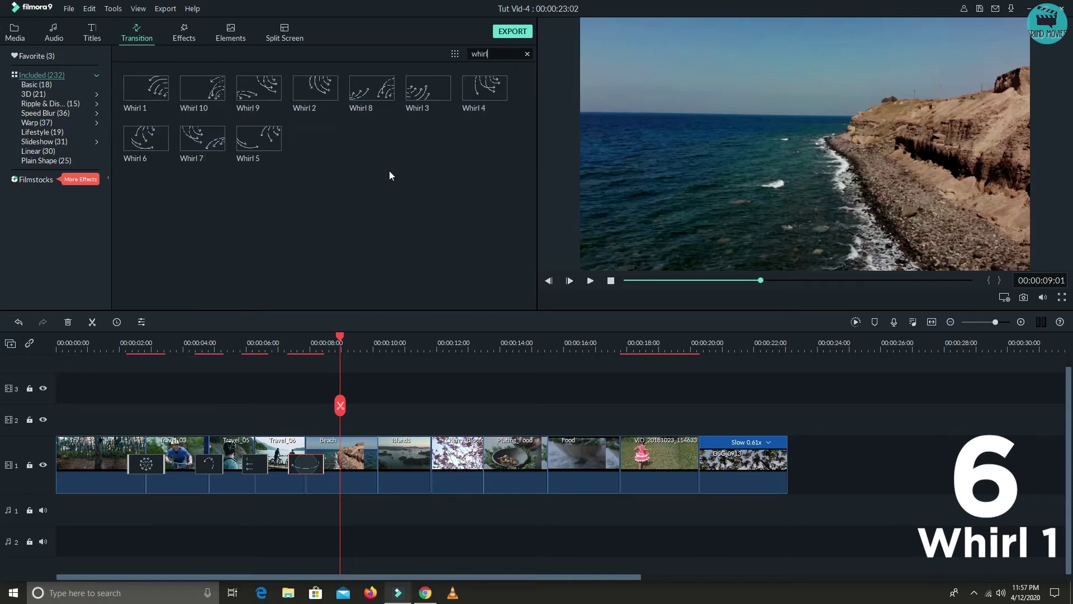
pyautogui.moveTo(158, 95); pyautogui.dragTo(369, 464)
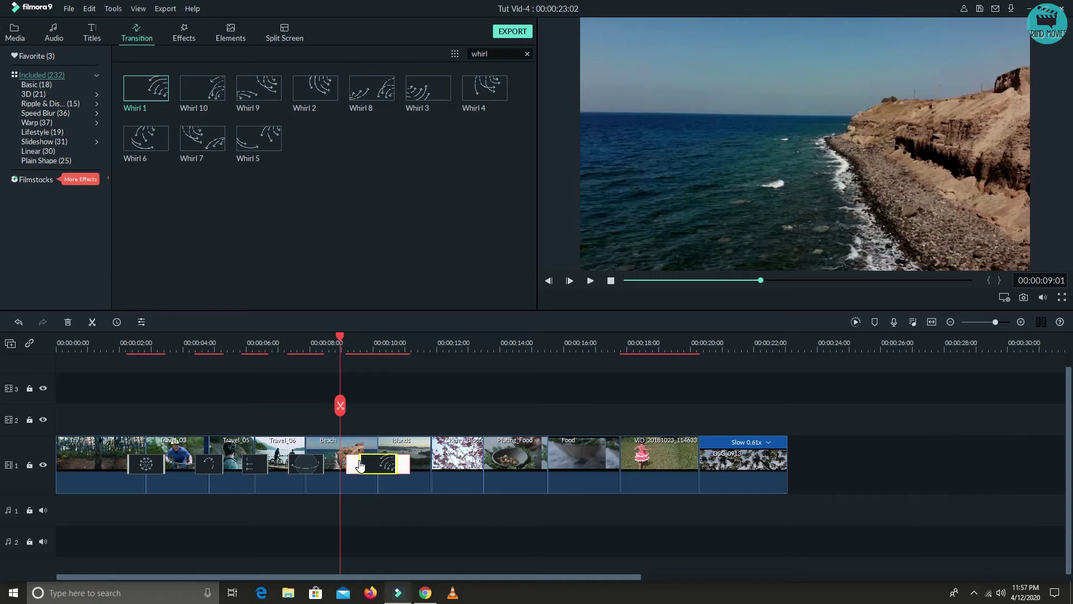
pyautogui.click(589, 281)
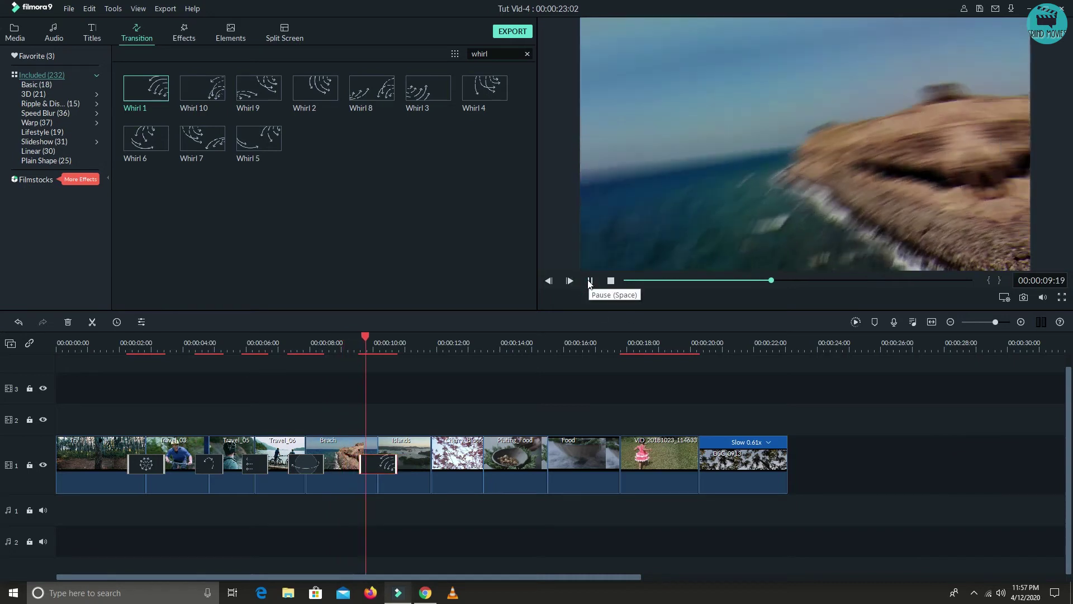
pyautogui.click(590, 281)
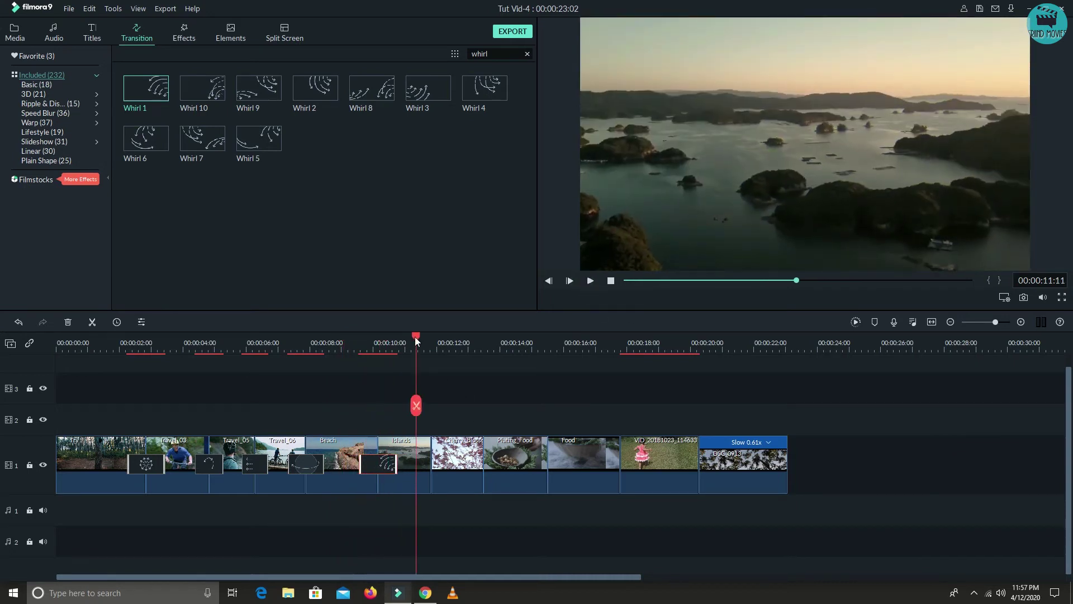
pyautogui.moveTo(415, 336); pyautogui.dragTo(351, 350)
pyautogui.click(589, 281)
# - Find Cross Roll 9 with the search "cross roll", place it shortened between Islands and the cherry blossom clip, and preview it
pyautogui.click(527, 54)
pyautogui.write('c')
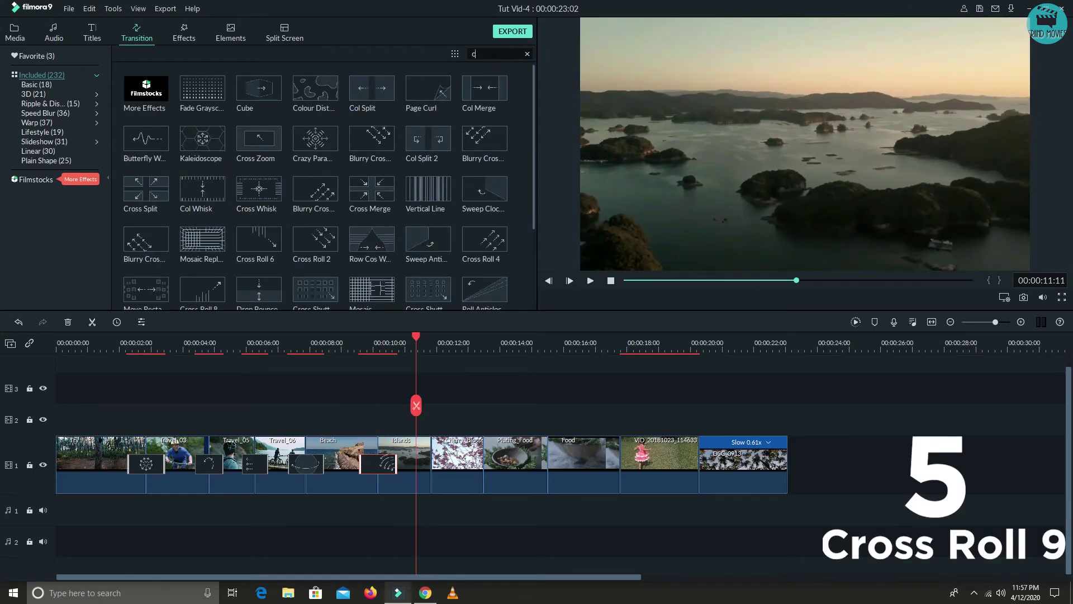
pyautogui.write('ro')
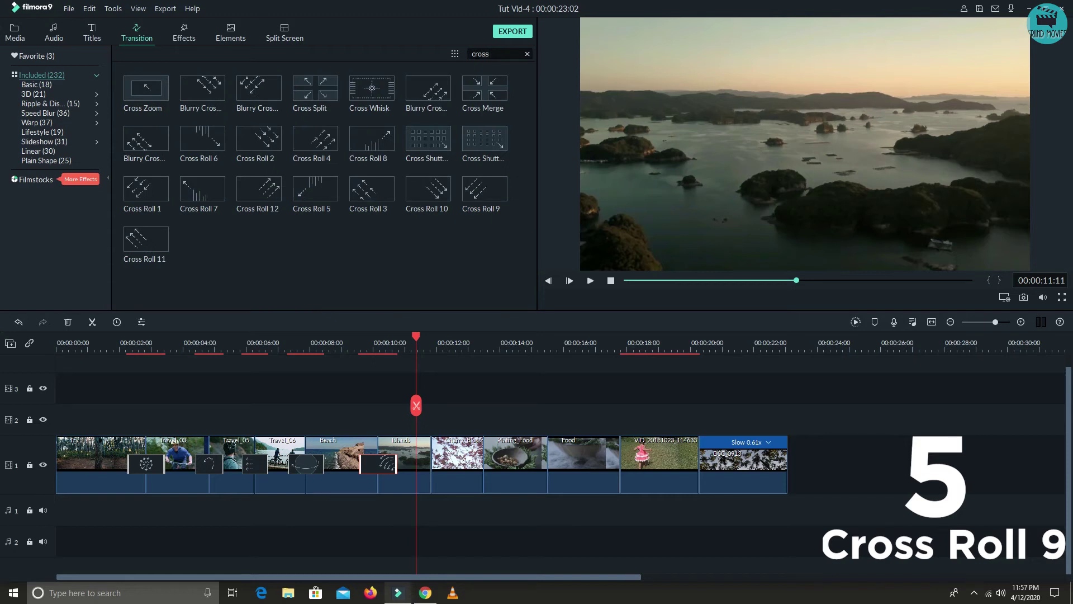
pyautogui.write('ss roll')
pyautogui.moveTo(314, 139); pyautogui.dragTo(419, 464)
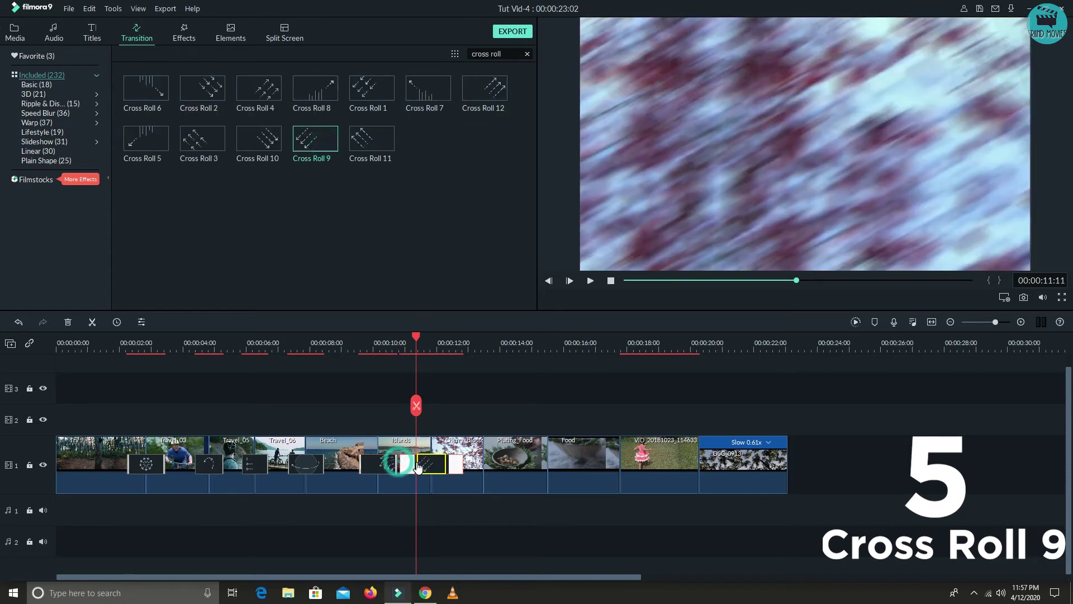
pyautogui.moveTo(412, 336); pyautogui.dragTo(386, 345)
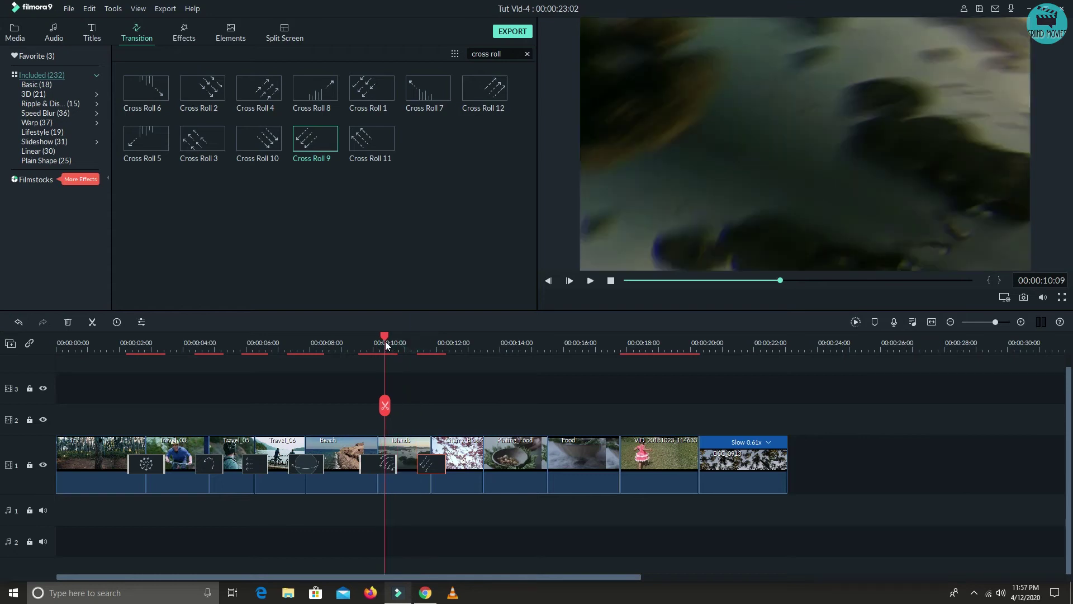
pyautogui.click(590, 281)
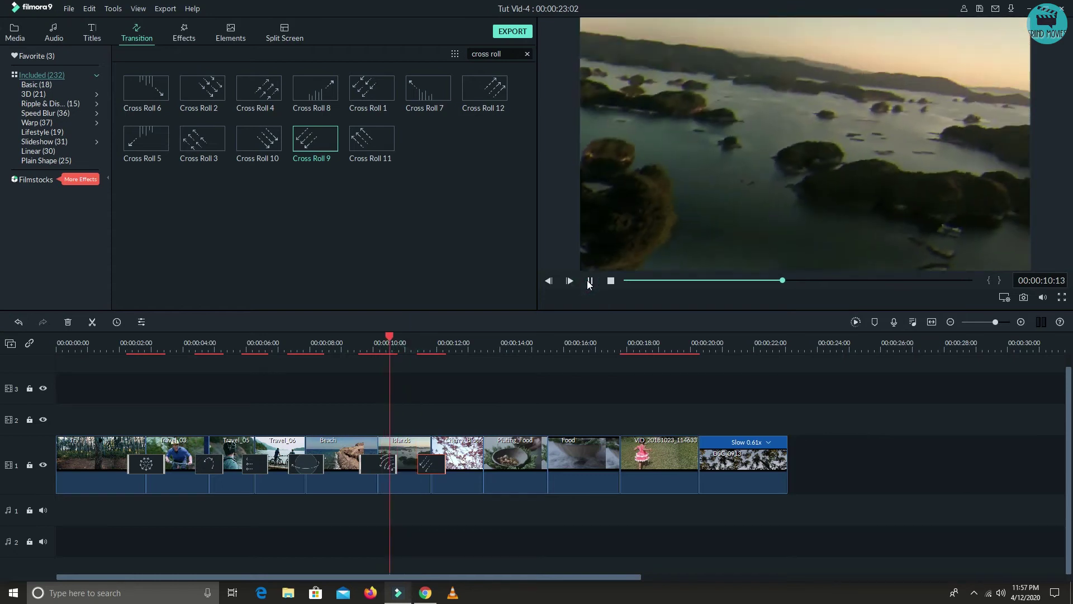
# - Lengthen the Cross Roll 9 transition between Islands and the cherry blossom clip slightly and replay that section
pyautogui.click(589, 281)
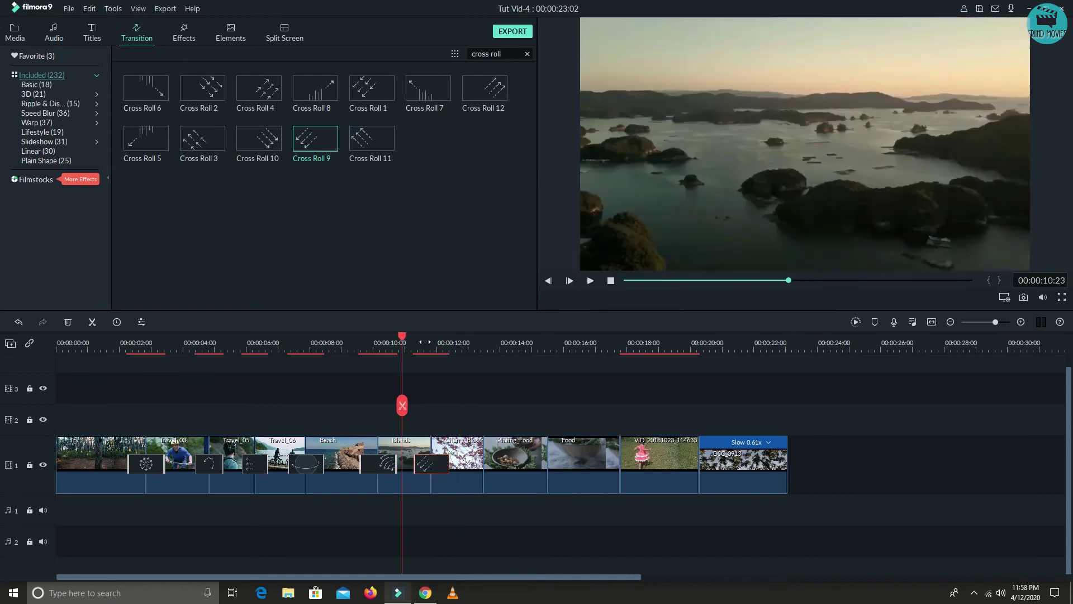
pyautogui.click(590, 282)
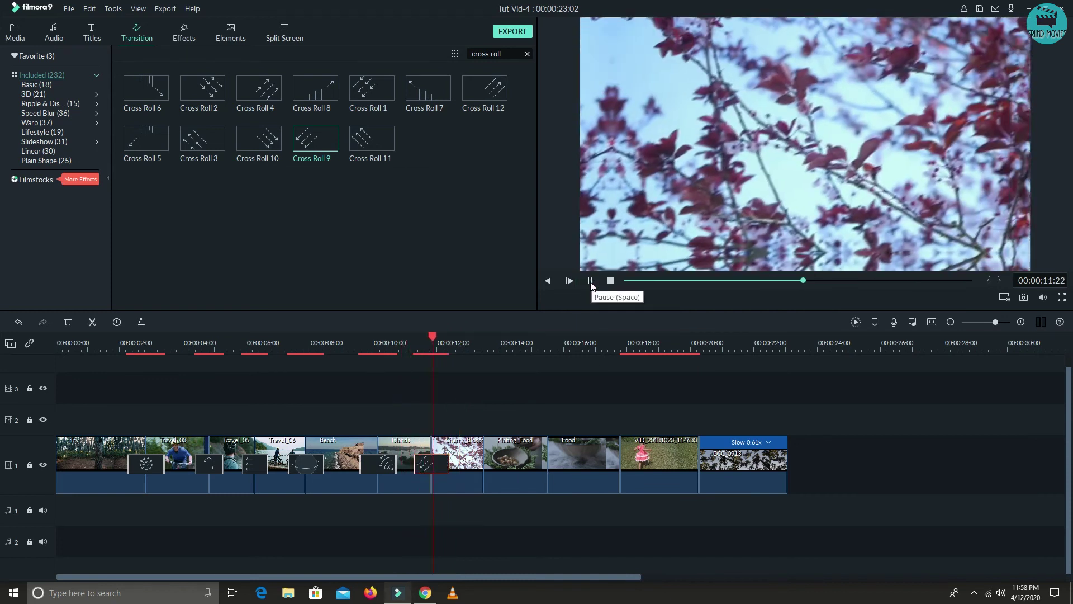
pyautogui.click(590, 281)
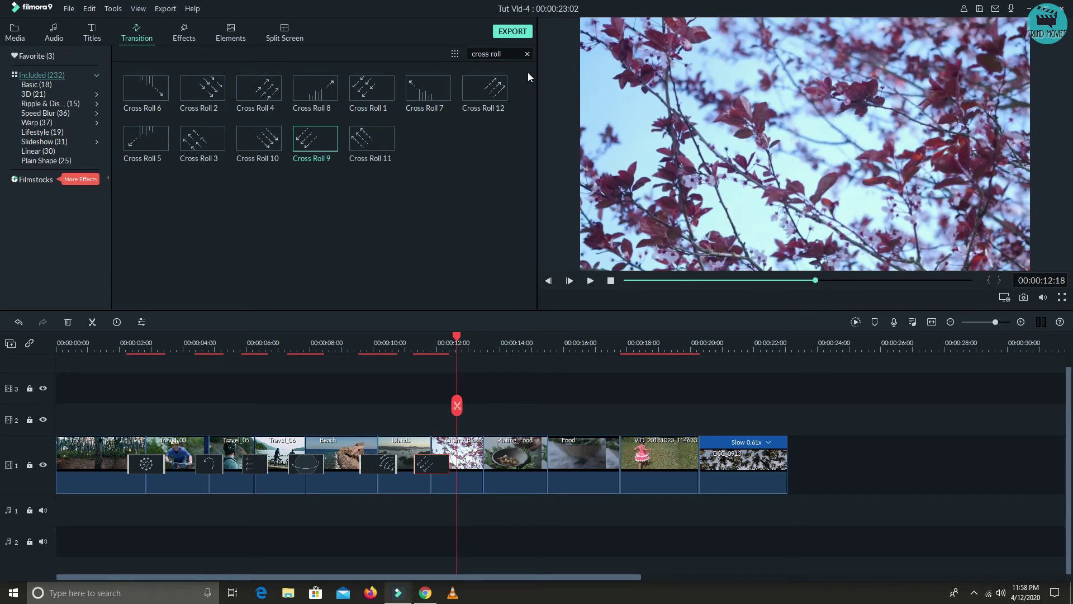
# - Find Box Flip 1 with the search "box", place it shortened between the cherry blossom and plating food clips, and preview it
pyautogui.click(526, 54)
pyautogui.write('b')
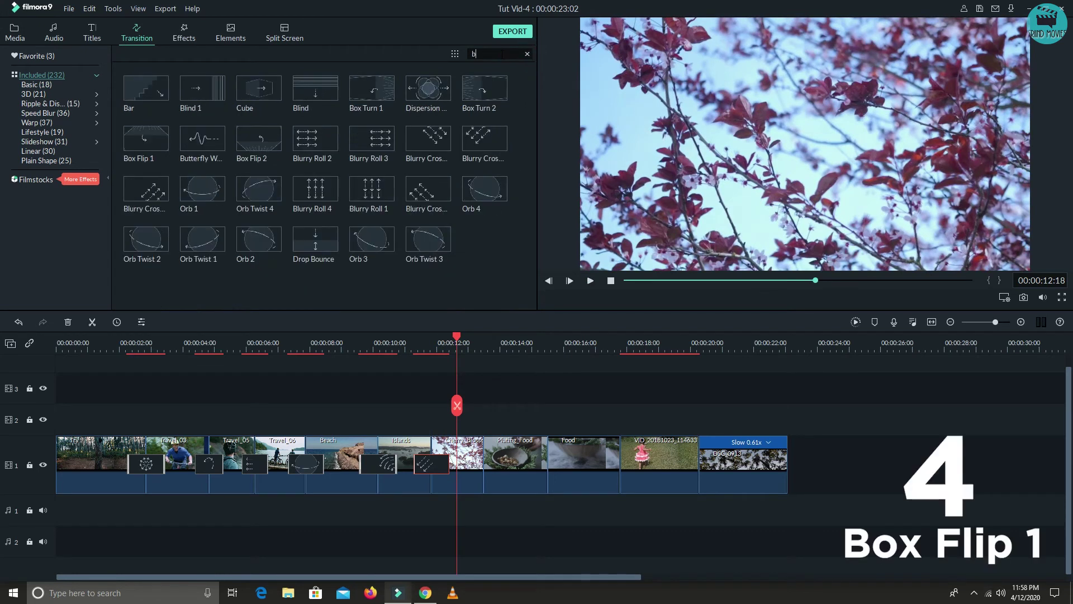
pyautogui.write('ox')
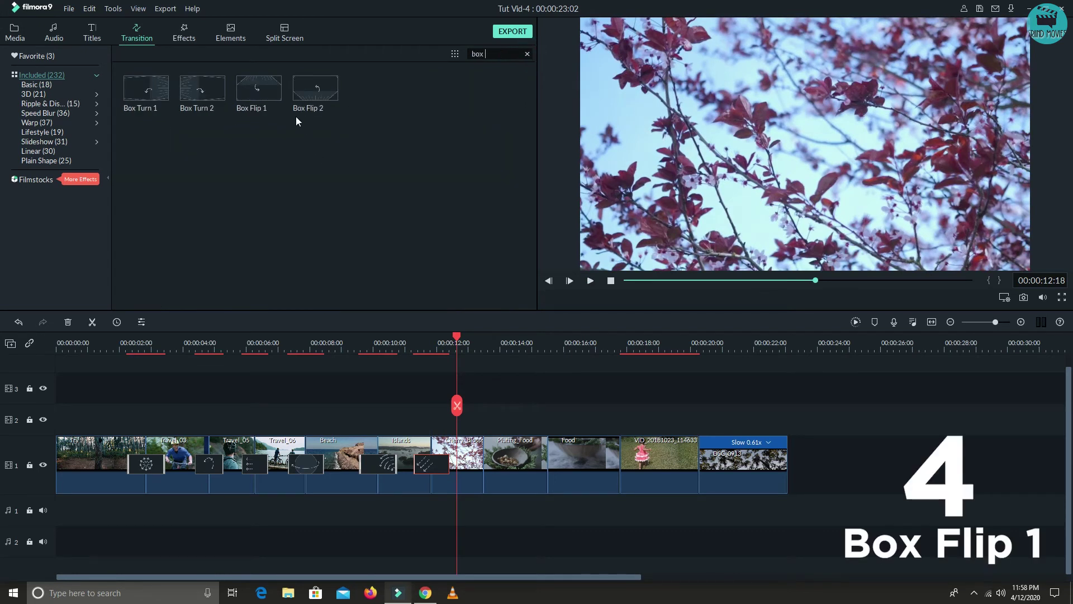
pyautogui.moveTo(274, 95); pyautogui.dragTo(481, 471)
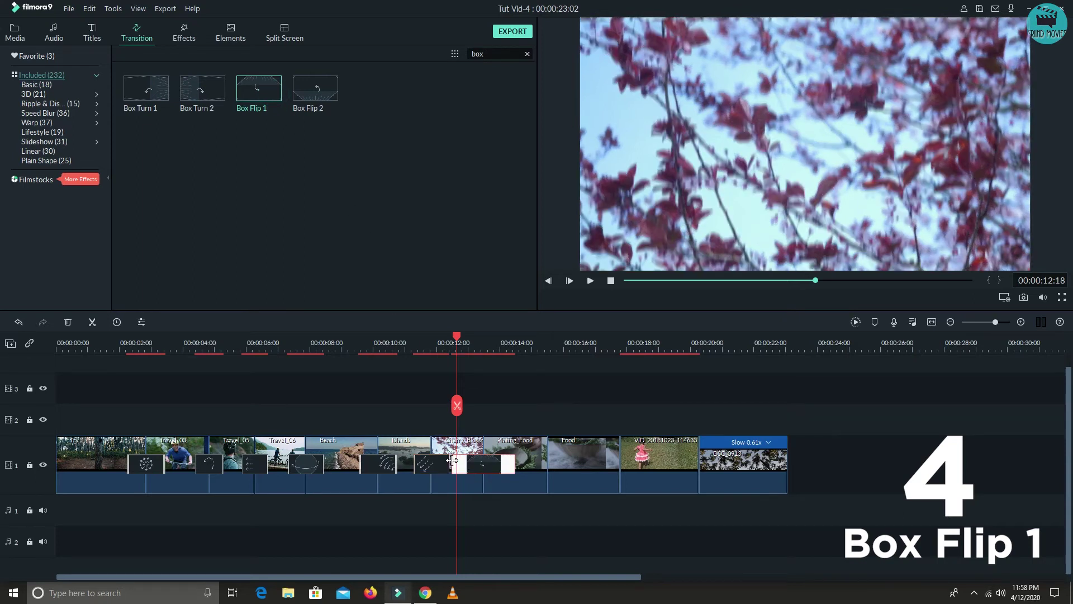
pyautogui.moveTo(452, 459)
pyautogui.mouseDown()
pyautogui.moveTo(435, 460)
pyautogui.moveTo(458, 460)
pyautogui.mouseUp()
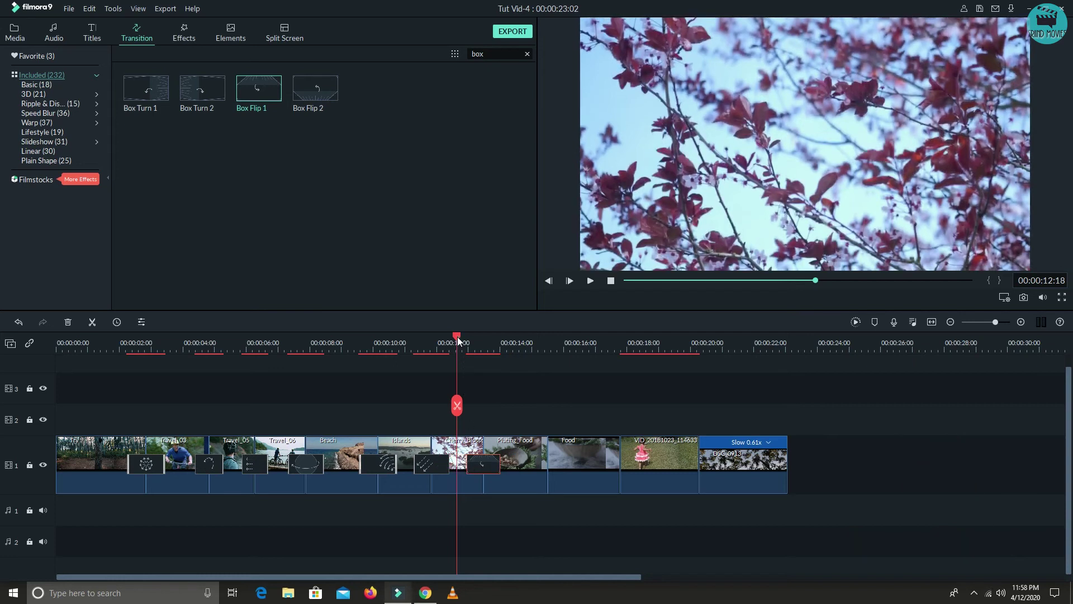
pyautogui.click(443, 336)
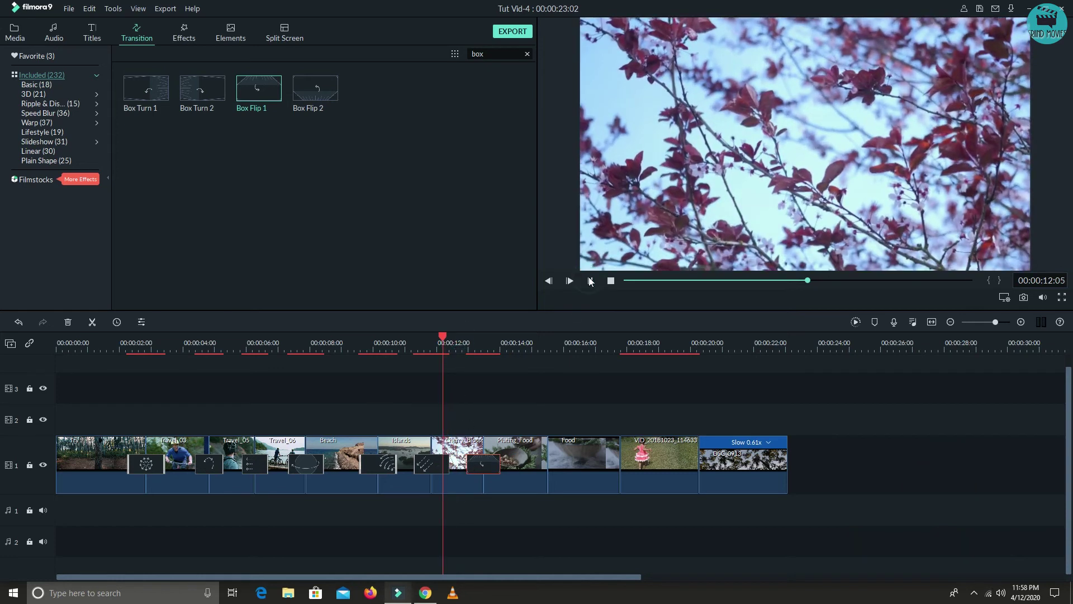
pyautogui.click(590, 281)
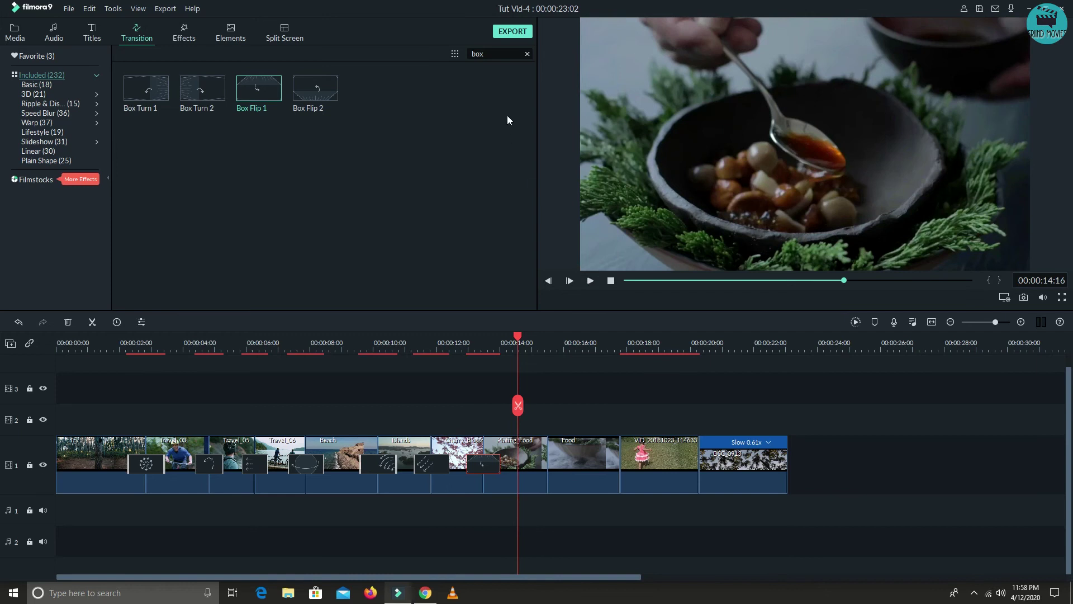
# - Find Dispersion Blur with the search "Disp", place it shortened between the plating food clip and Food, and preview it
pyautogui.click(527, 53)
pyautogui.click(499, 55)
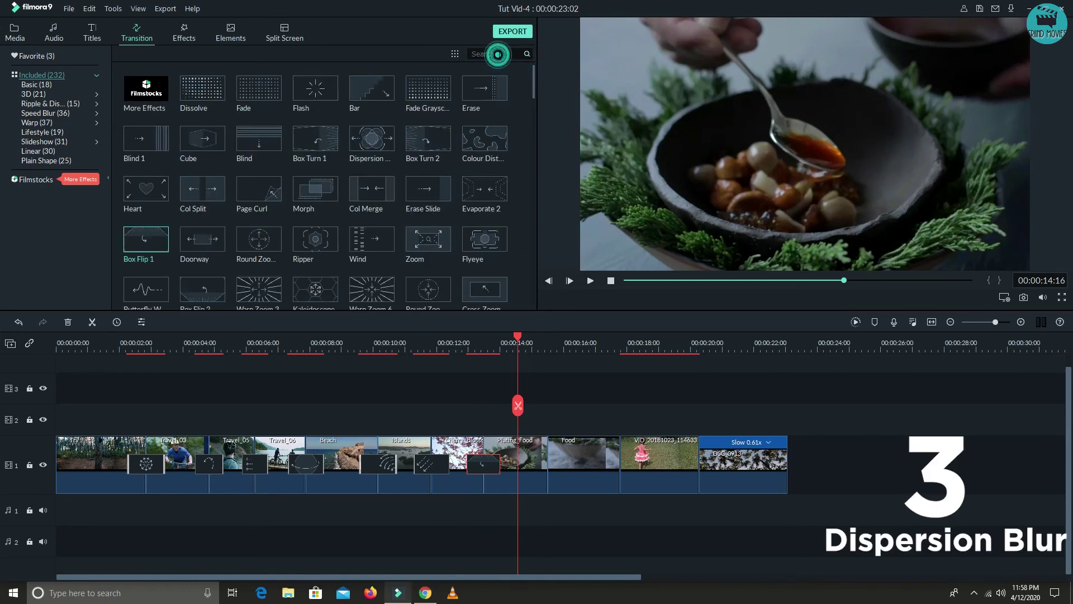
pyautogui.write('Disp')
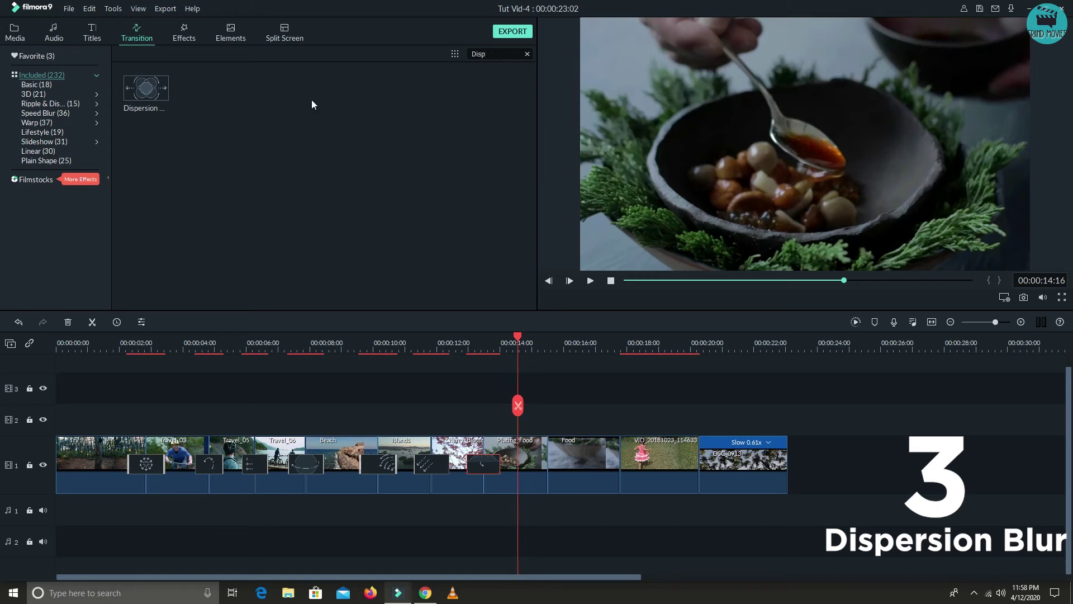
pyautogui.moveTo(157, 93); pyautogui.dragTo(526, 473)
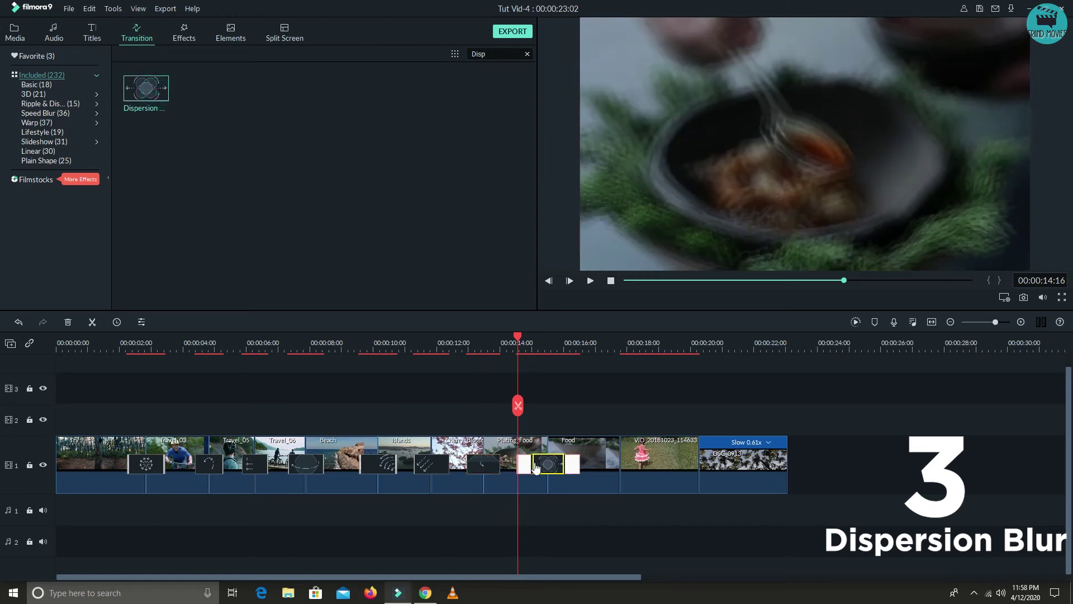
pyautogui.click(515, 343)
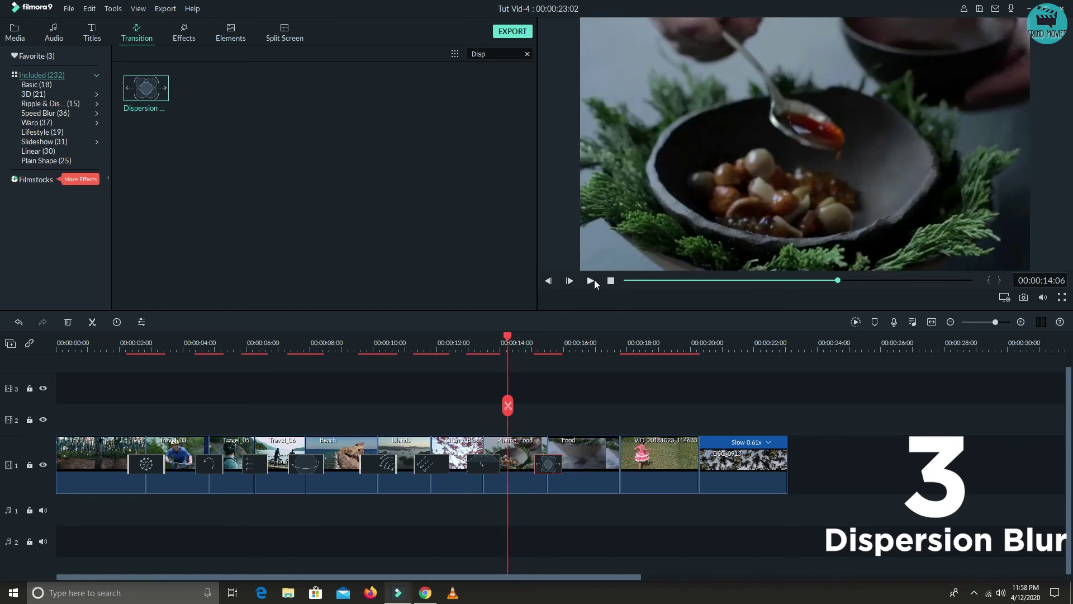
pyautogui.click(593, 280)
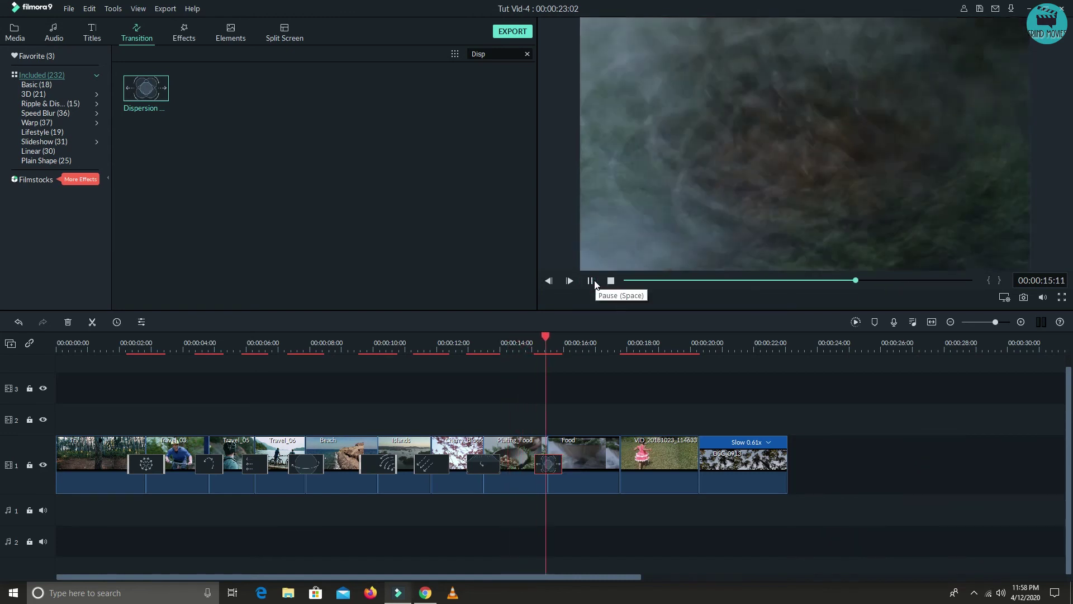
pyautogui.click(595, 282)
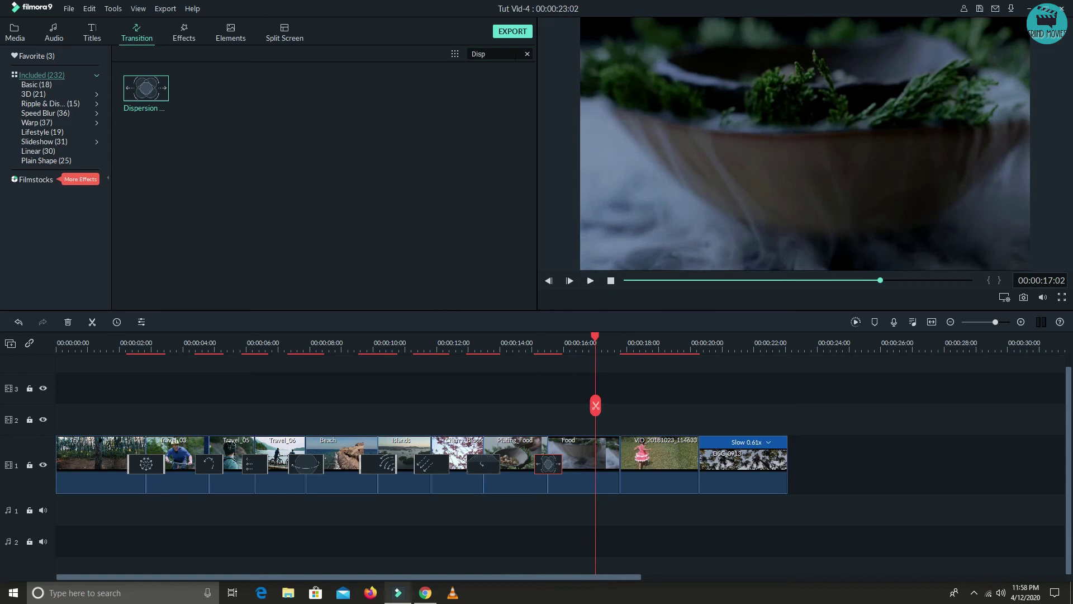
# - Find Warp 7 with the search "warp", place it shortened between Food and VID_20181023_114633, and preview it
pyautogui.click(527, 54)
pyautogui.click(498, 56)
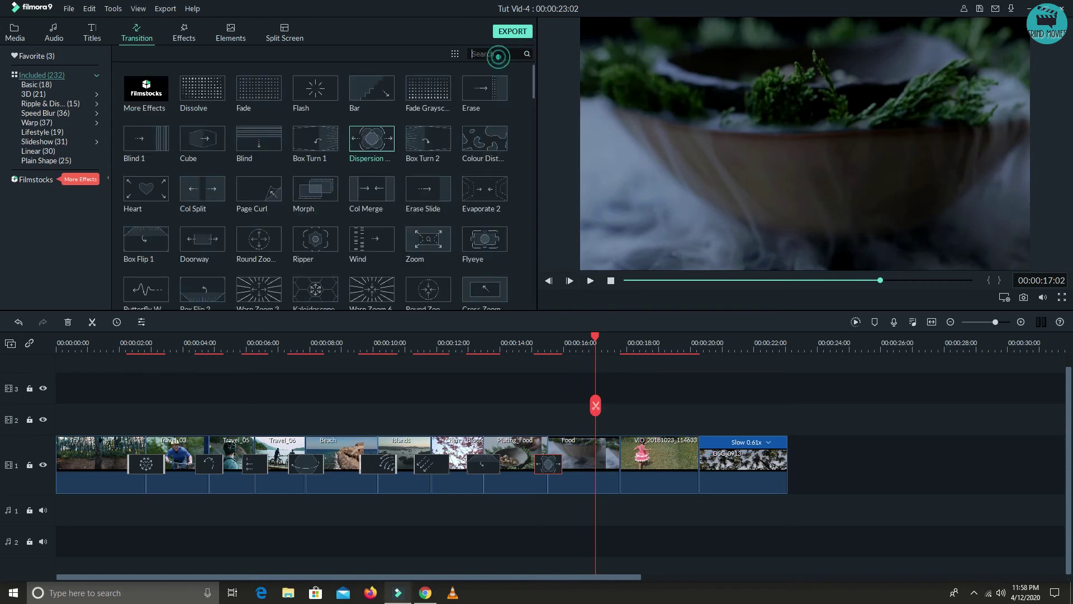
pyautogui.write('w')
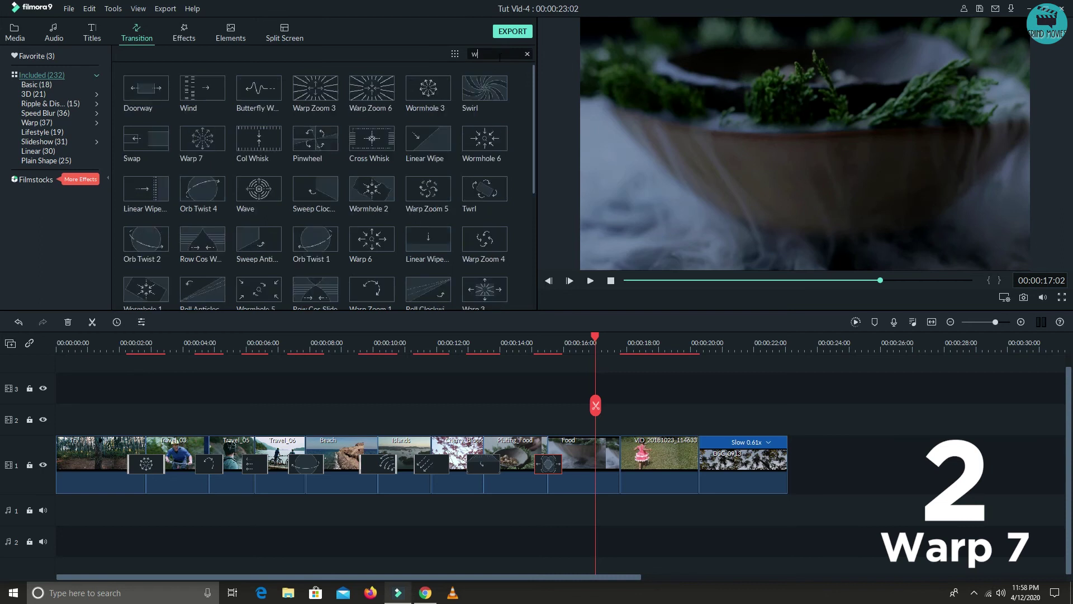
pyautogui.write('arp')
pyautogui.moveTo(258, 88); pyautogui.dragTo(593, 463)
pyautogui.click(583, 338)
pyautogui.click(590, 280)
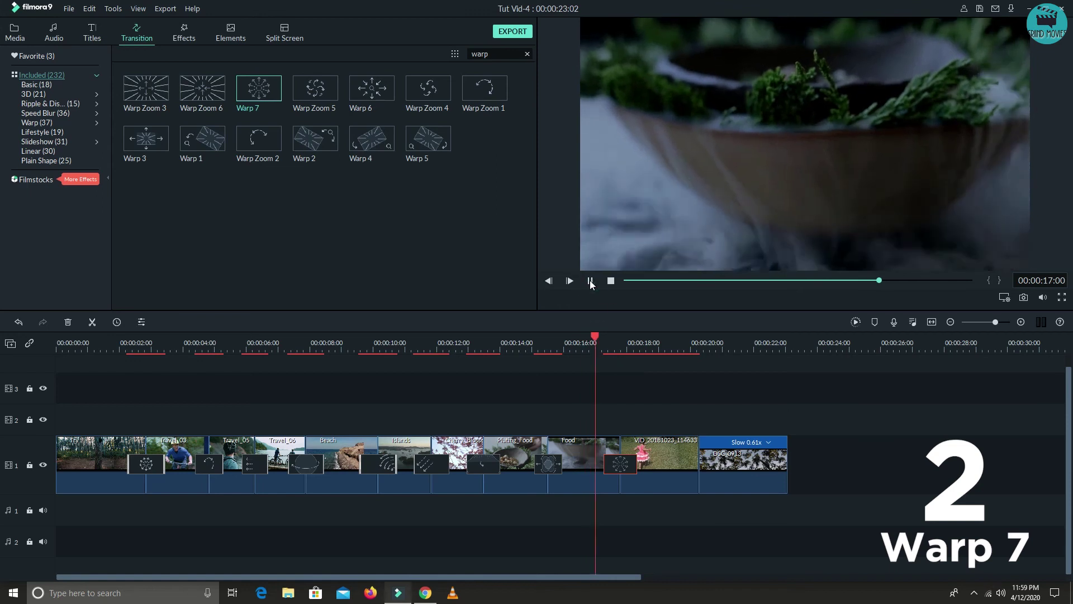
pyautogui.press('space')
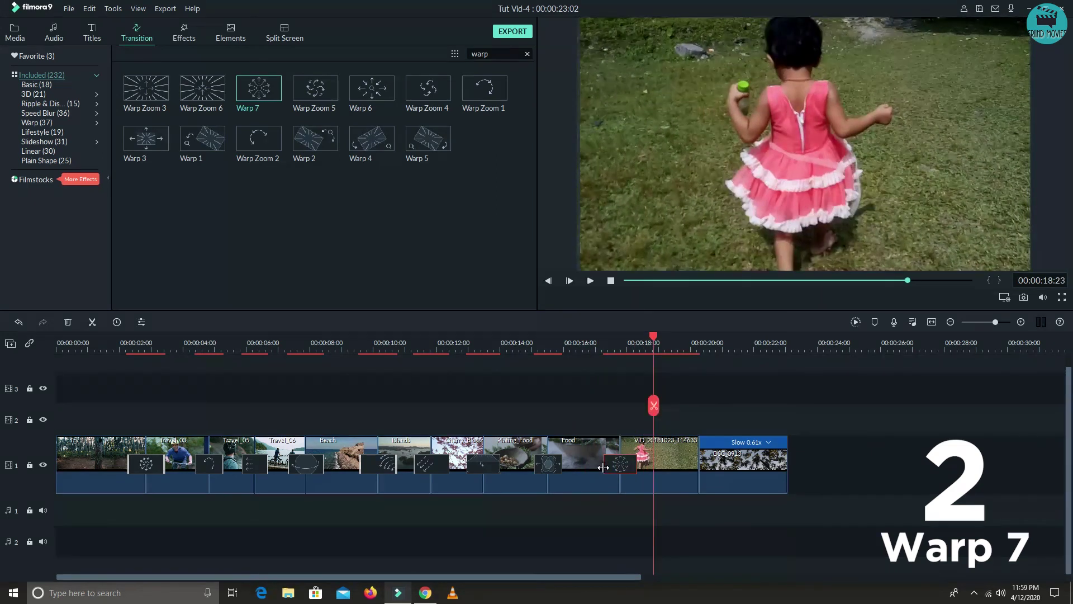
# - Lengthen the Warp 7 transition between Food and VID_20181023_114633 slightly and replay that section
pyautogui.click(599, 471)
pyautogui.click(589, 347)
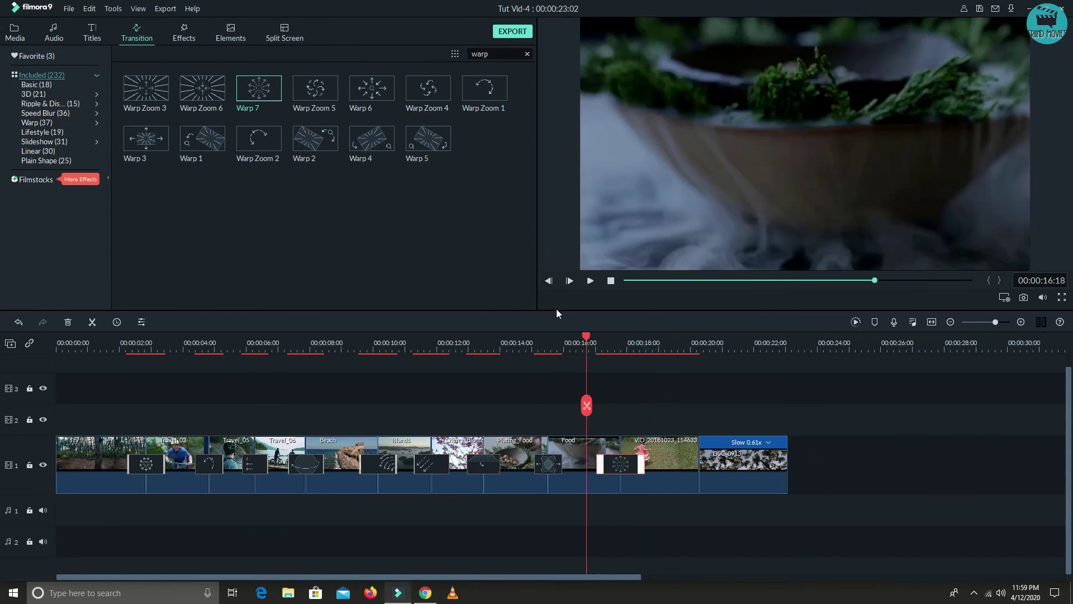
pyautogui.click(590, 281)
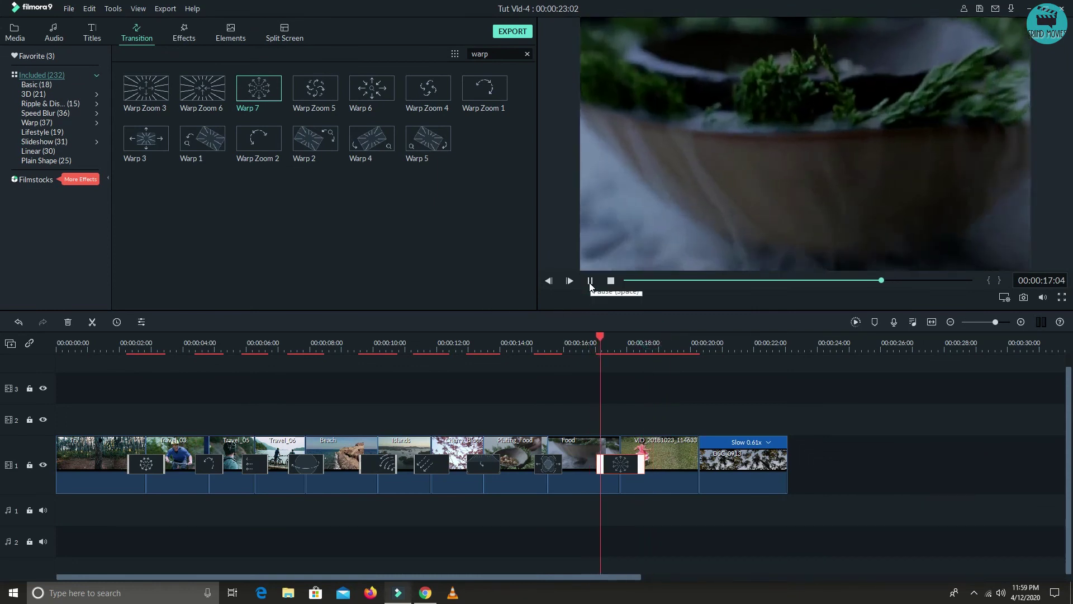
pyautogui.click(673, 335)
pyautogui.moveTo(673, 335); pyautogui.dragTo(688, 335)
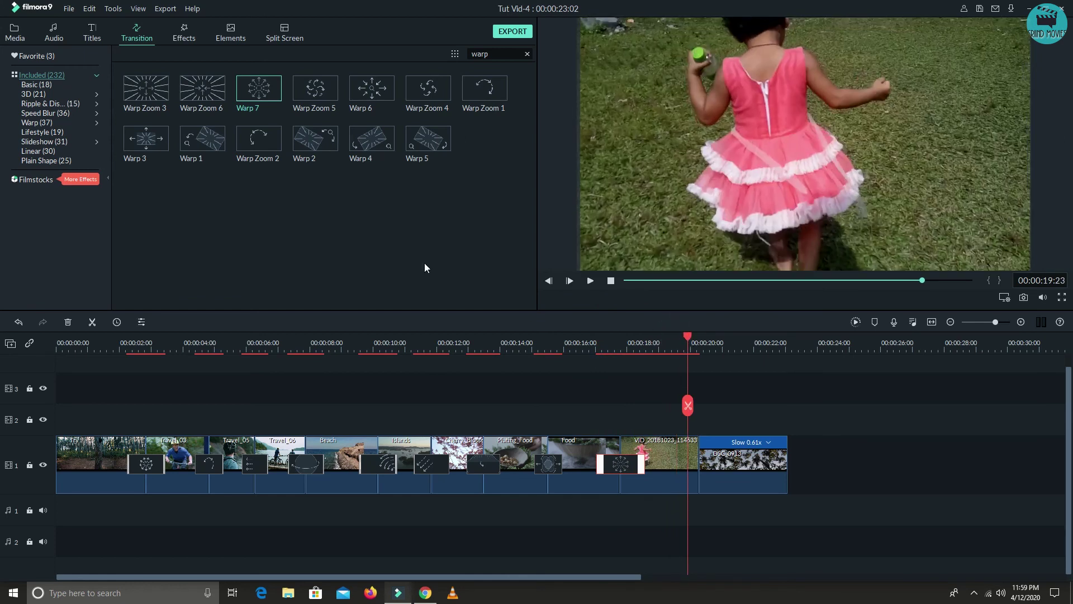
# - Find Warp Zoom 3 with the search "warp", place it between VID_20181023_114633 and the slowed-down last clip, and preview it
pyautogui.click(526, 55)
pyautogui.write('warp')
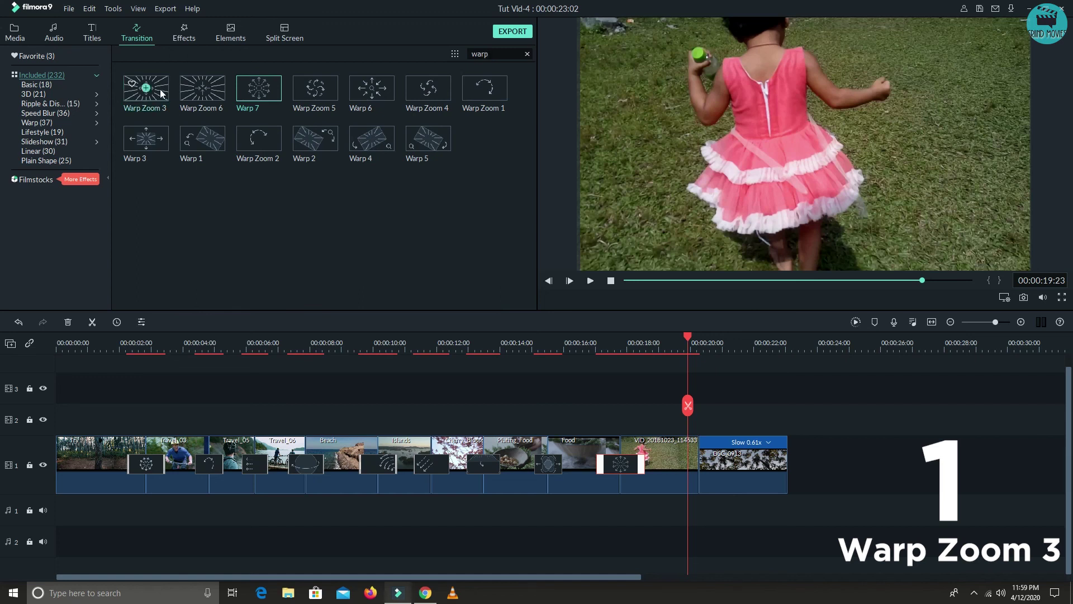
pyautogui.moveTo(146, 90); pyautogui.dragTo(688, 464)
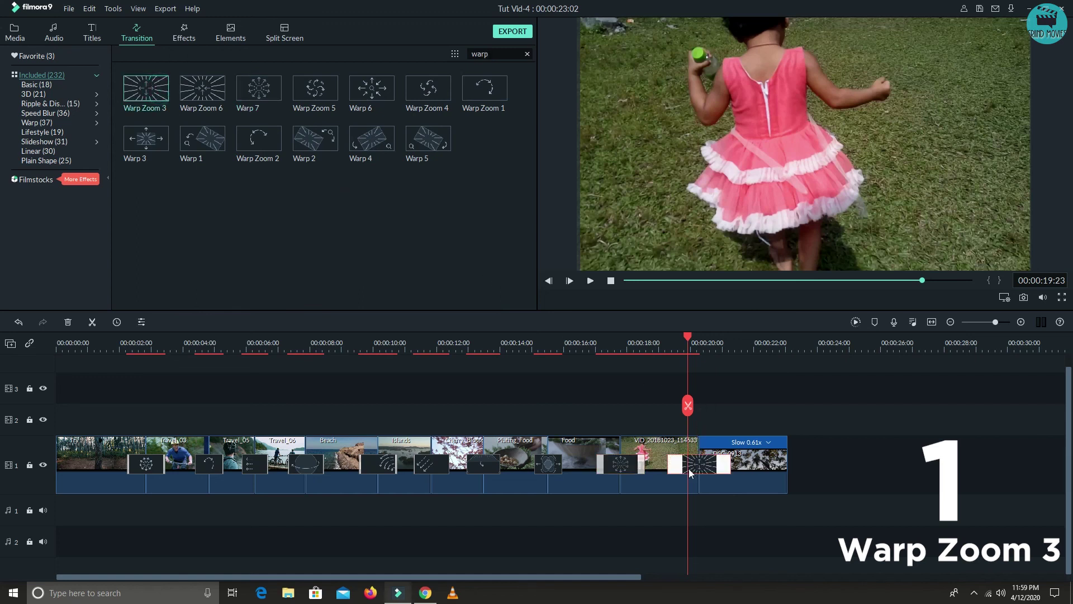
pyautogui.moveTo(688, 339); pyautogui.dragTo(650, 338)
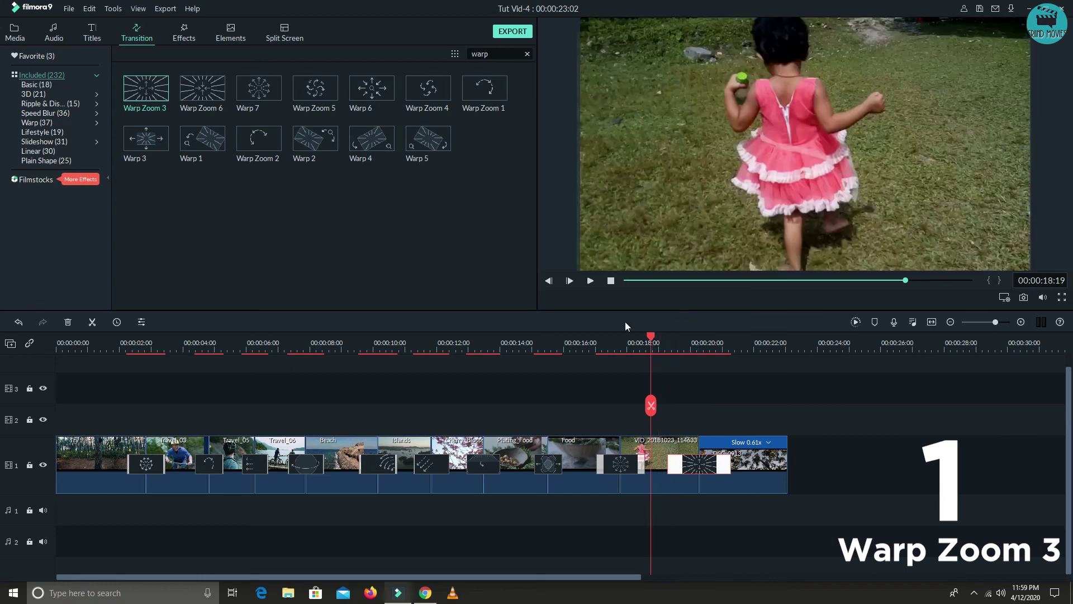
pyautogui.click(590, 281)
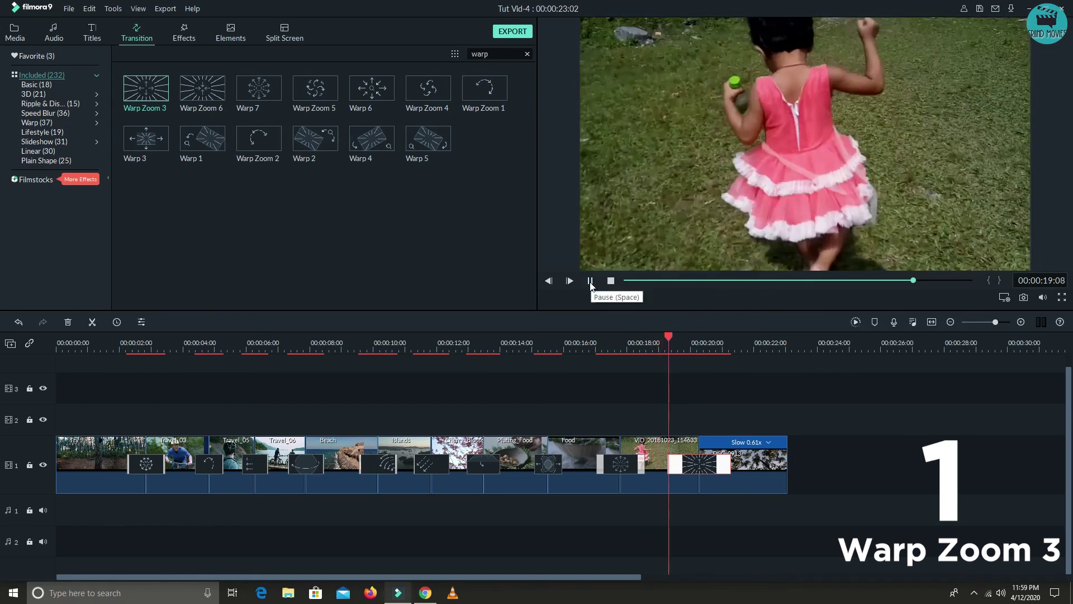
pyautogui.click(590, 281)
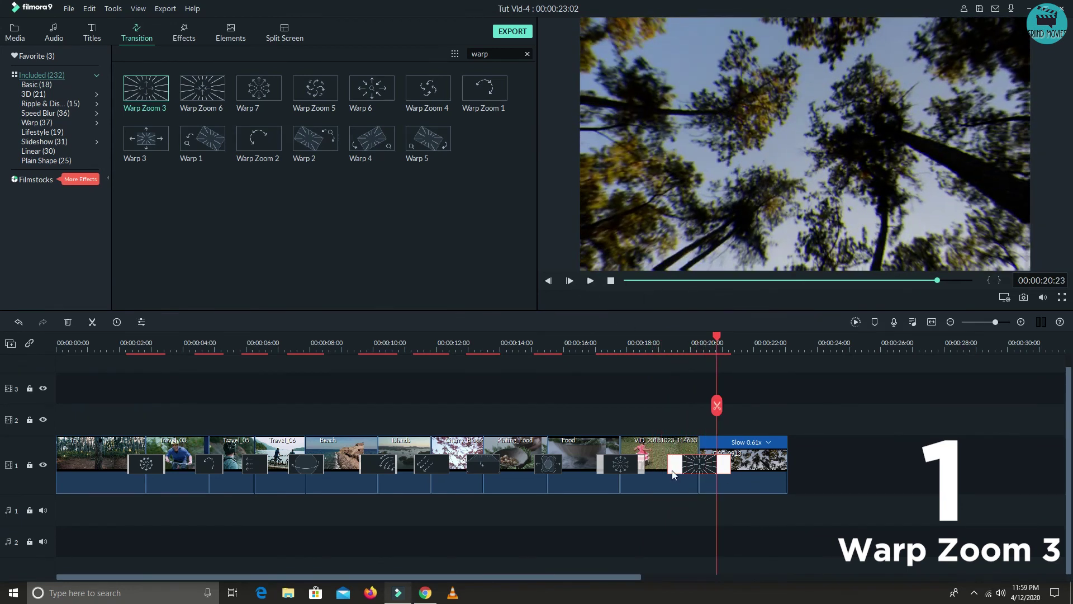
# - Shorten the Warp Zoom 3 transition before the slowed-down last clip and replay that section
pyautogui.moveTo(668, 466); pyautogui.dragTo(677, 466)
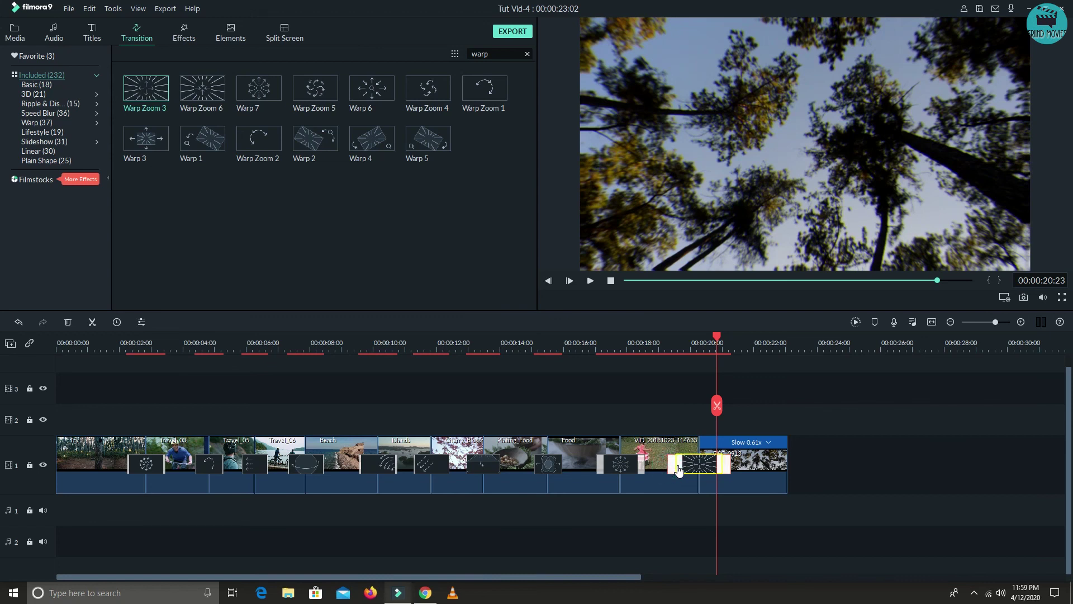
pyautogui.click(657, 342)
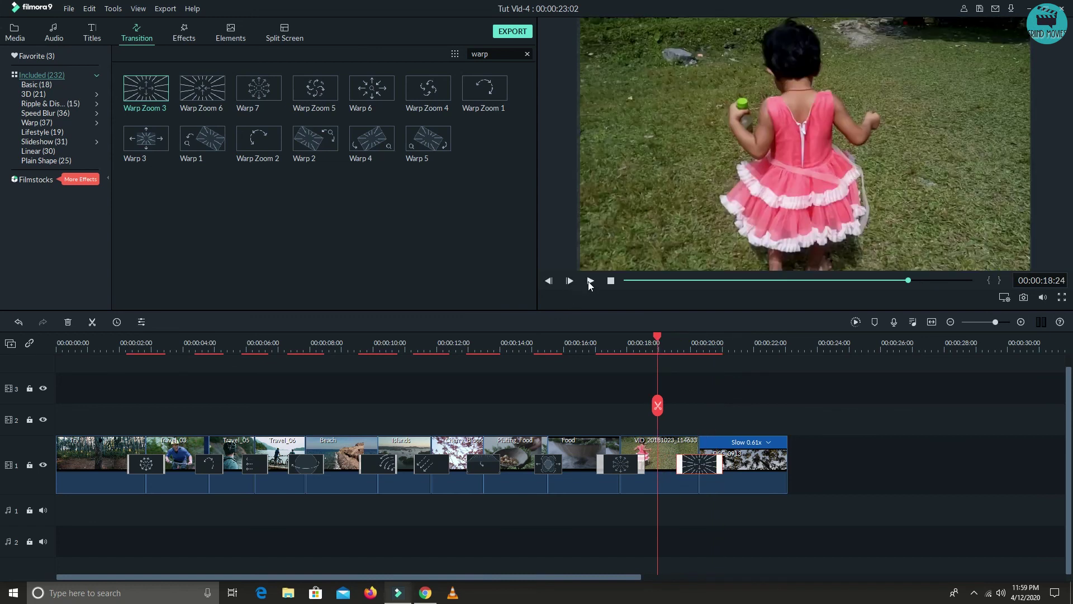
pyautogui.click(591, 282)
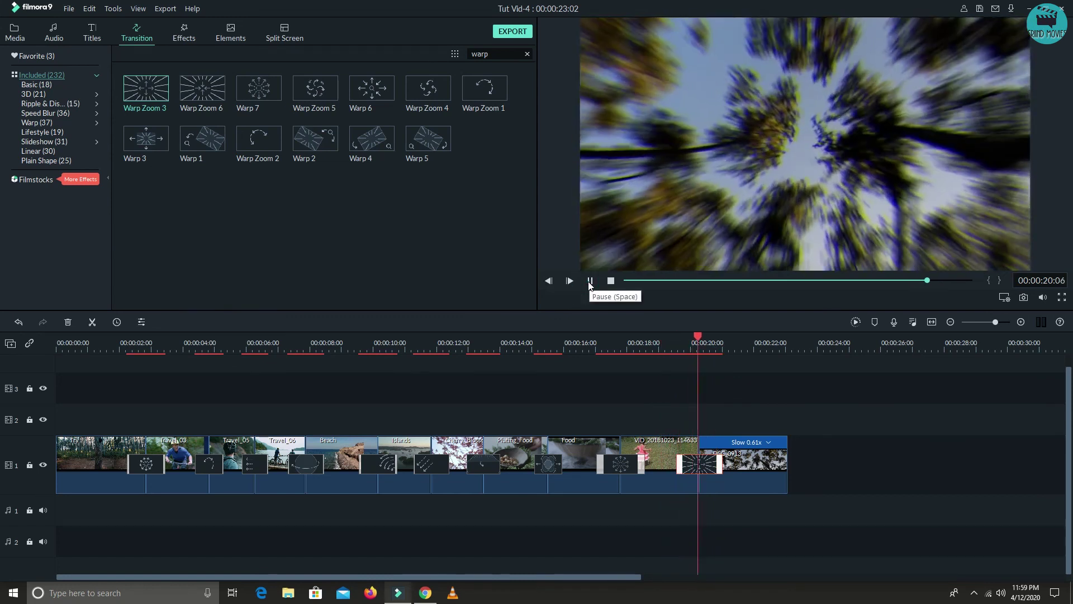
pyautogui.click(590, 281)
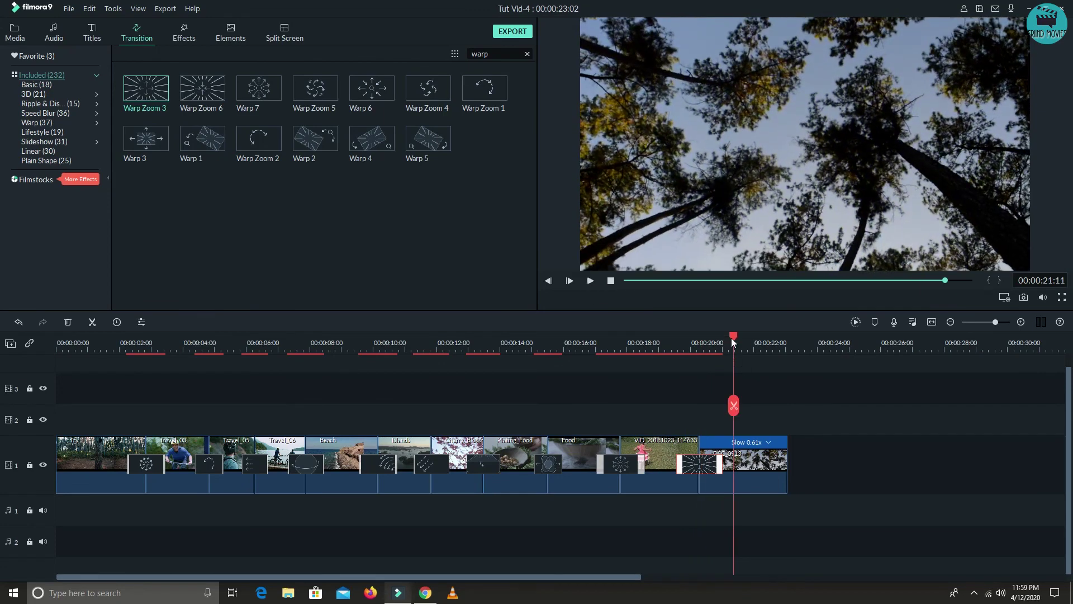